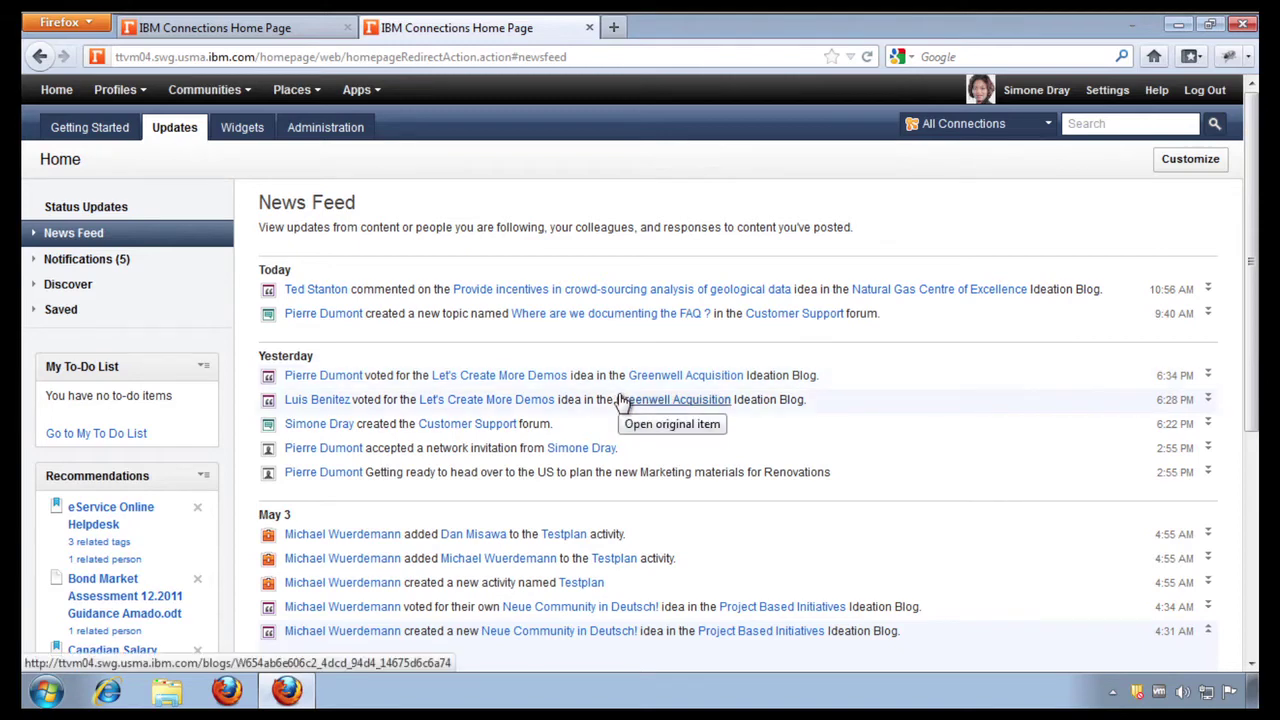
Expand the 'Where are we documenting the FAQ ?' feed entry and open the original topic in a new tab
{"action": "left_click", "coordinate": [432, 320]}
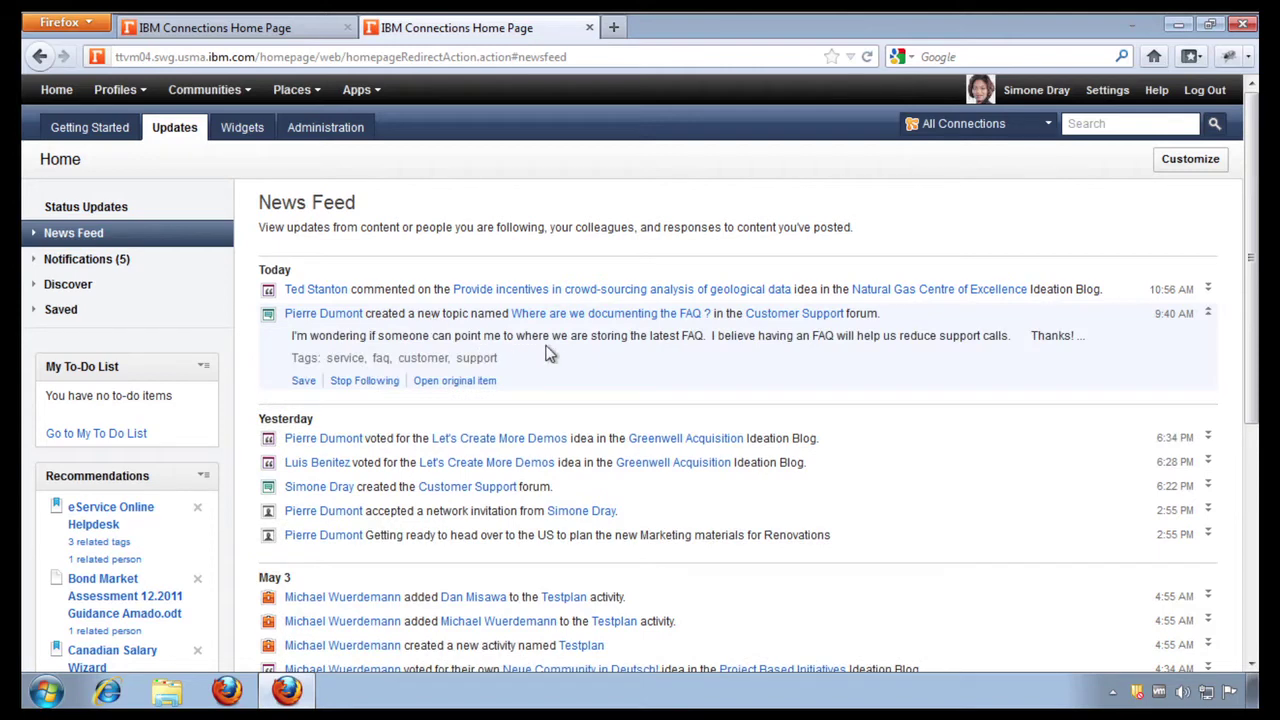
{"action": "left_click", "coordinate": [463, 384]}
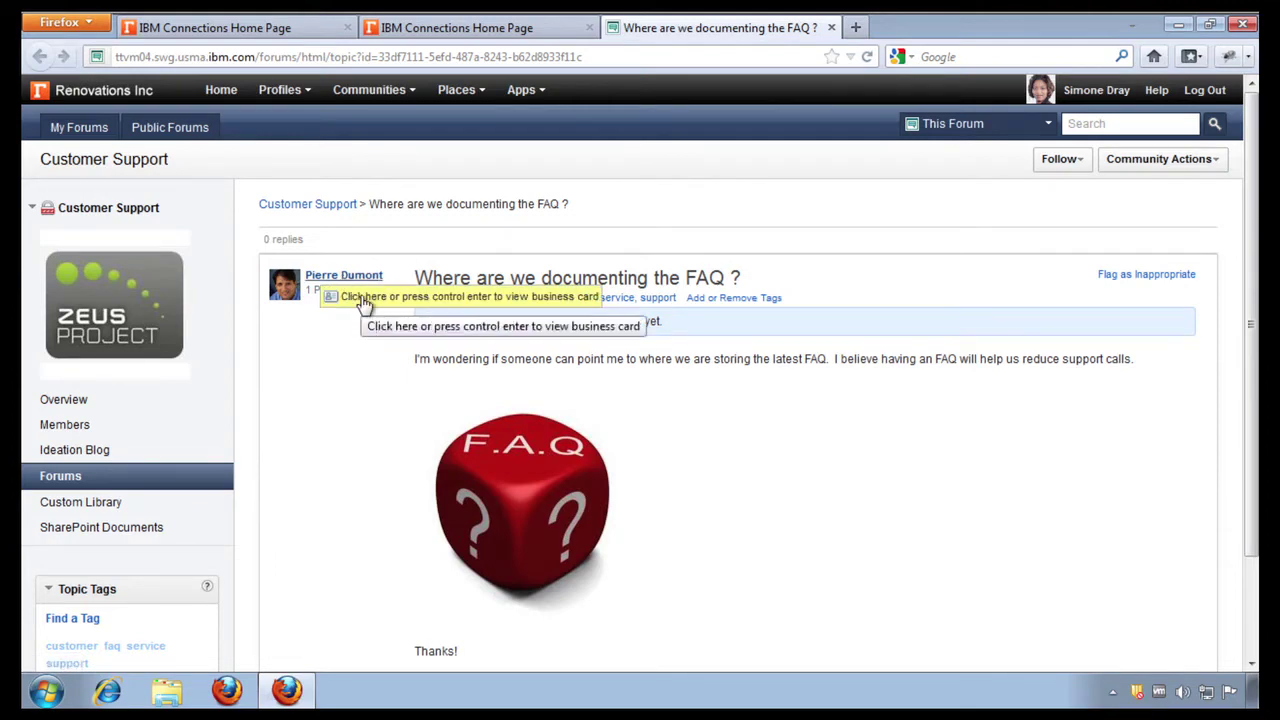
From the topic author's business card, place a call via More Actions > Call, then hang up
{"action": "left_click", "coordinate": [362, 298]}
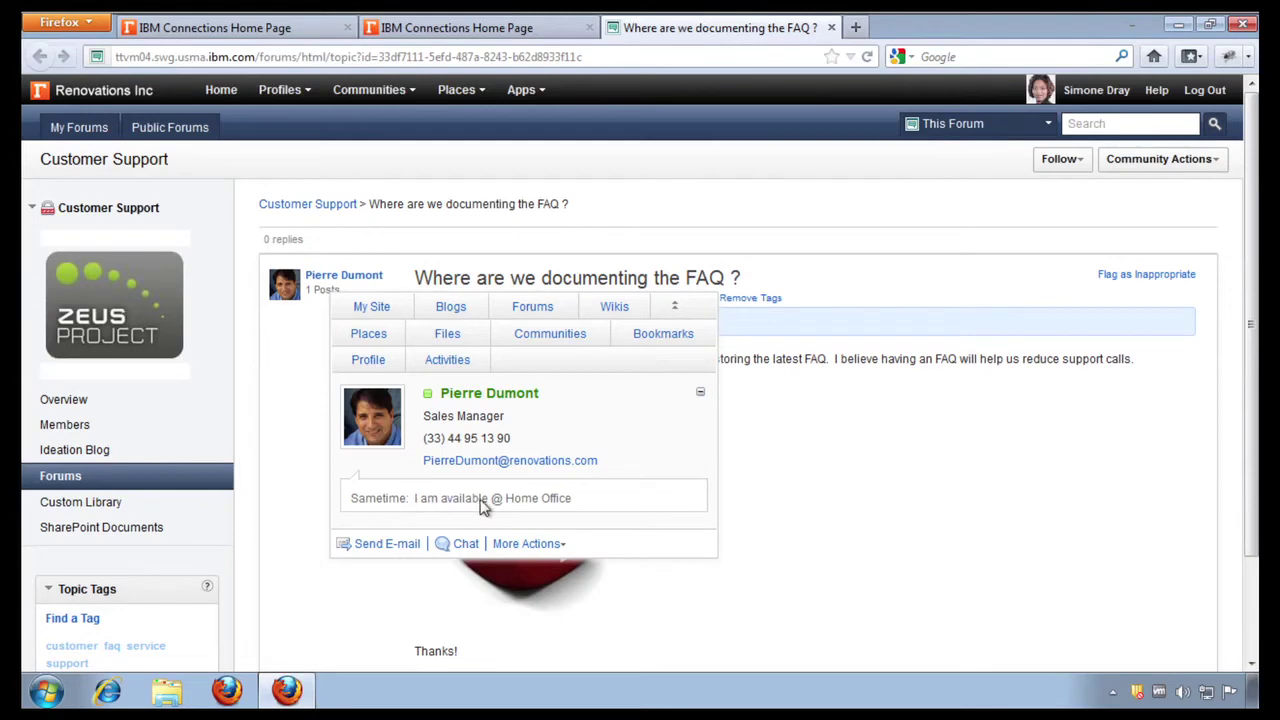
{"action": "left_click", "coordinate": [527, 544]}
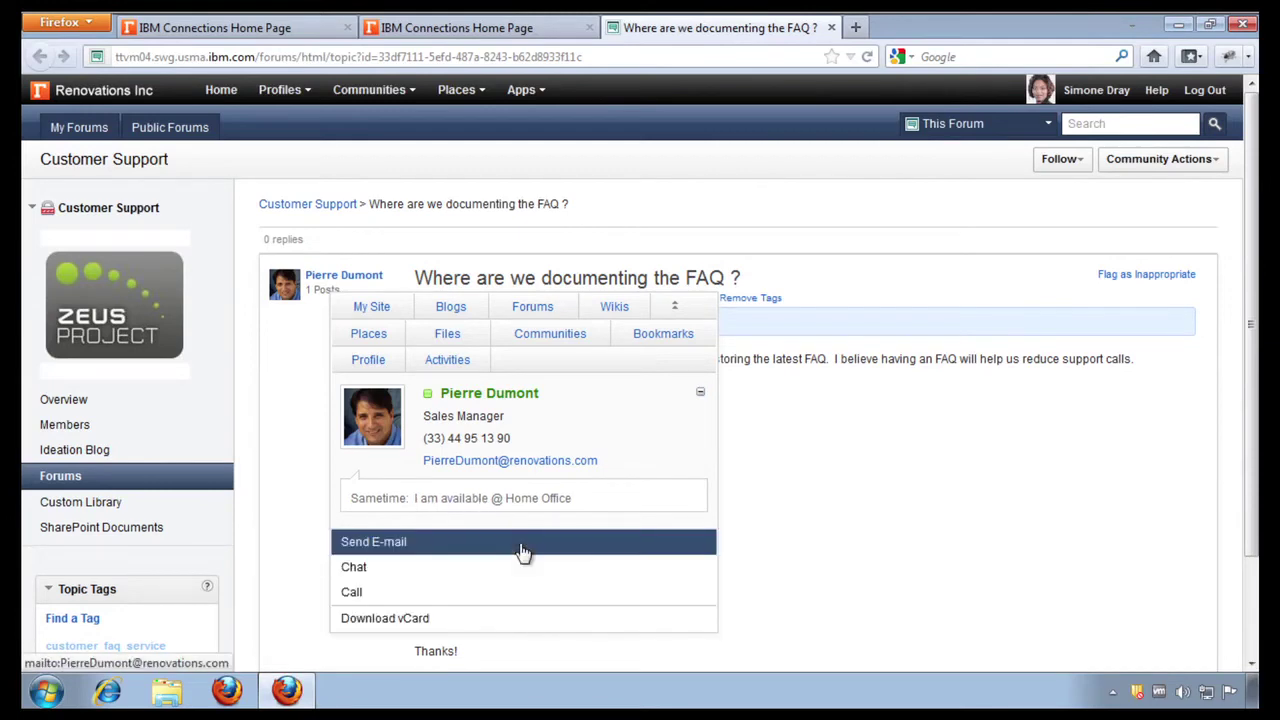
{"action": "left_click", "coordinate": [400, 595]}
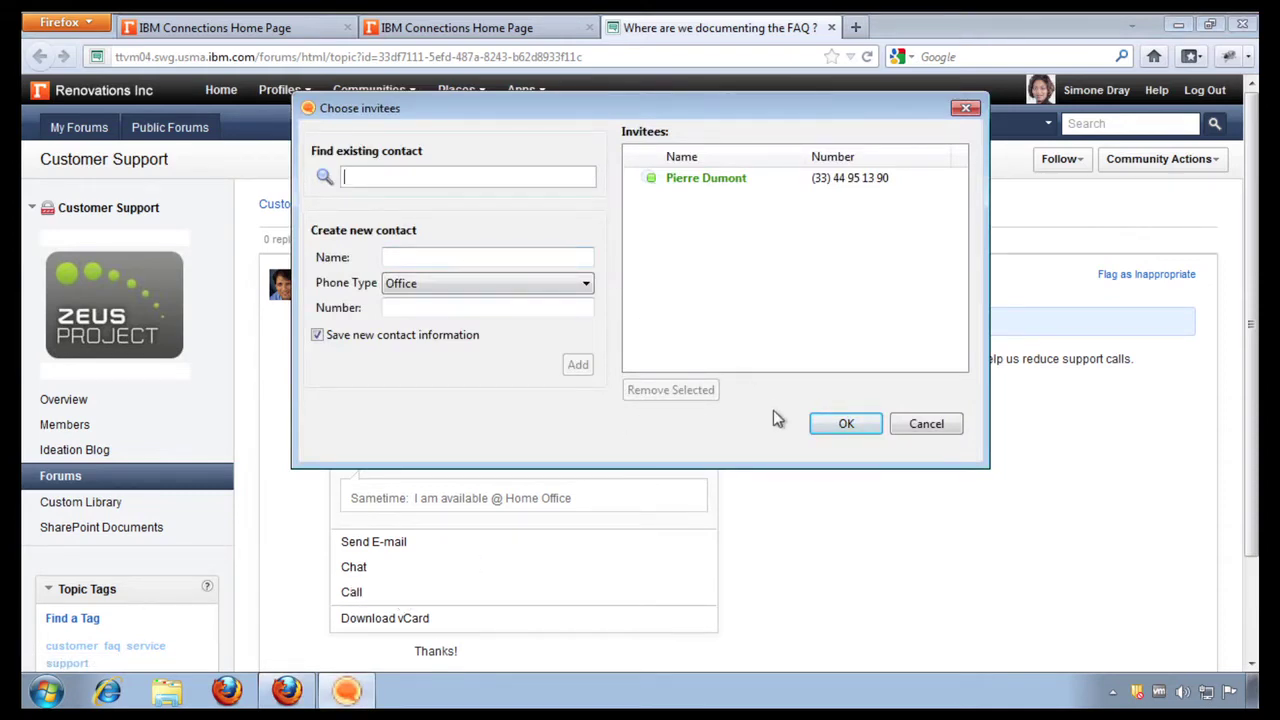
{"action": "left_click", "coordinate": [846, 425]}
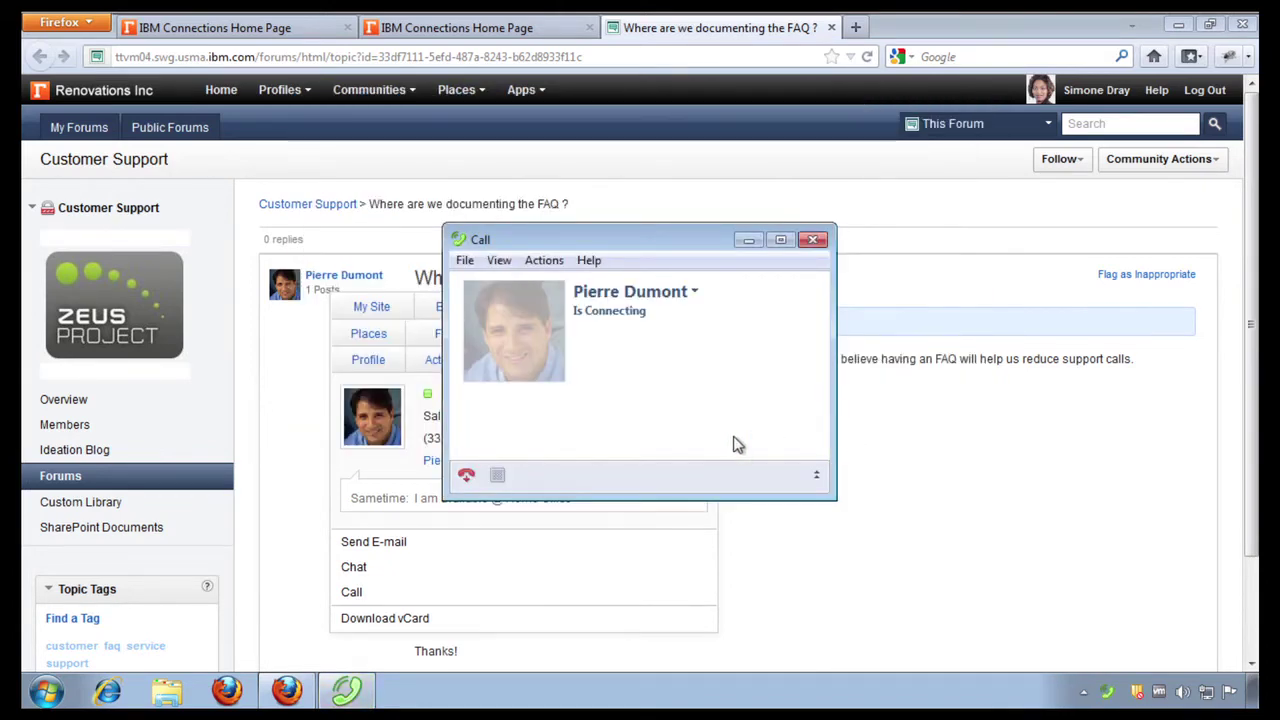
{"action": "left_click", "coordinate": [467, 476]}
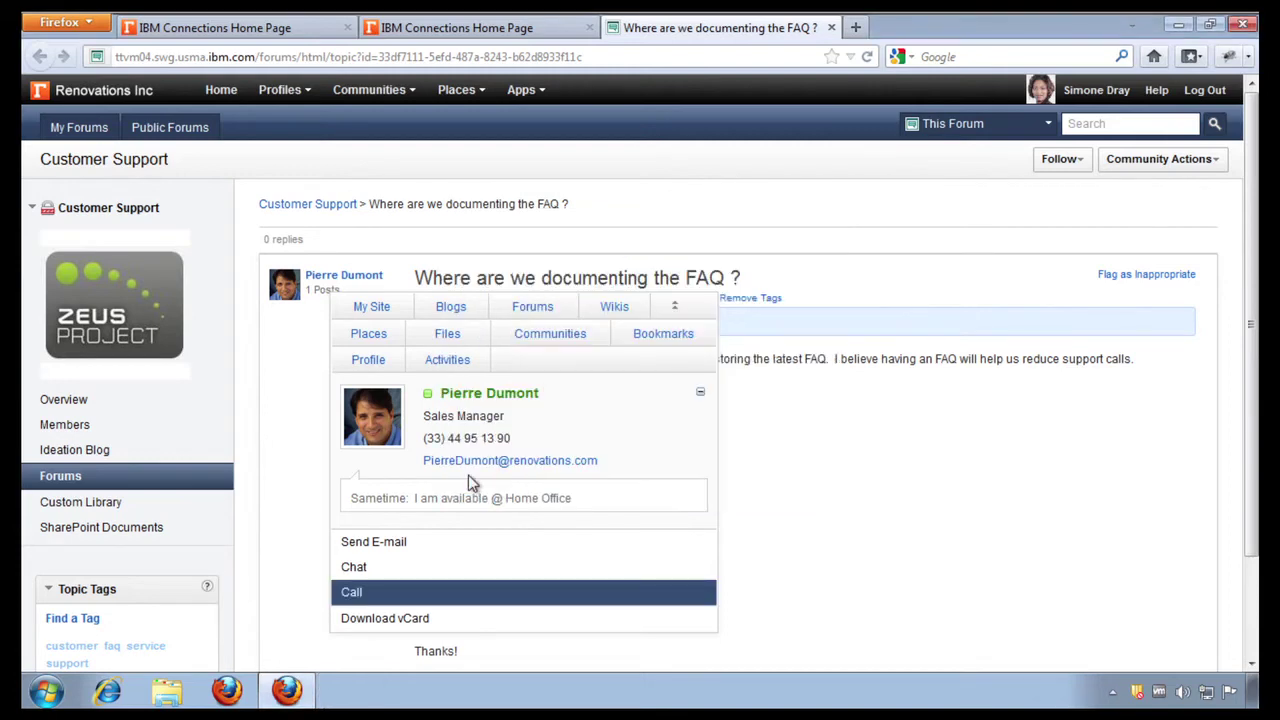
{"action": "left_click", "coordinate": [414, 578]}
{"action": "type", "text": "Hi Pierre, I"}
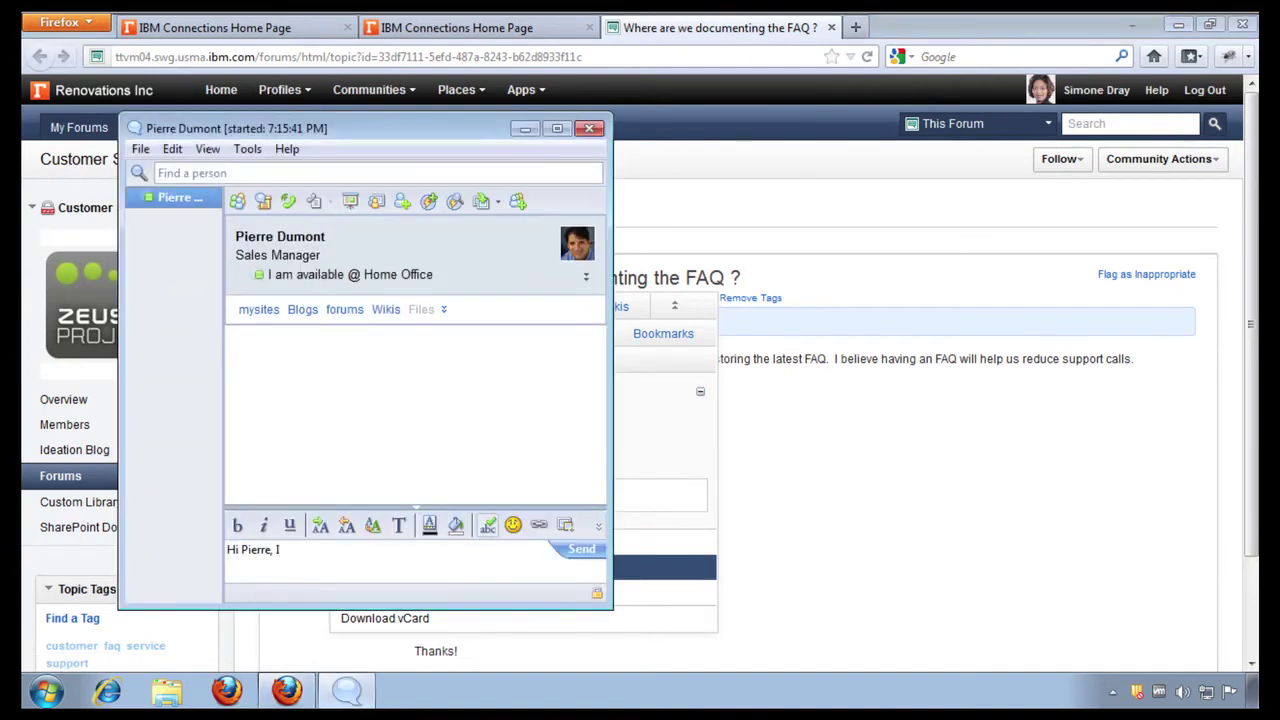
{"action": "type", "text": " saw the posting on the FAQ, the latest i"}
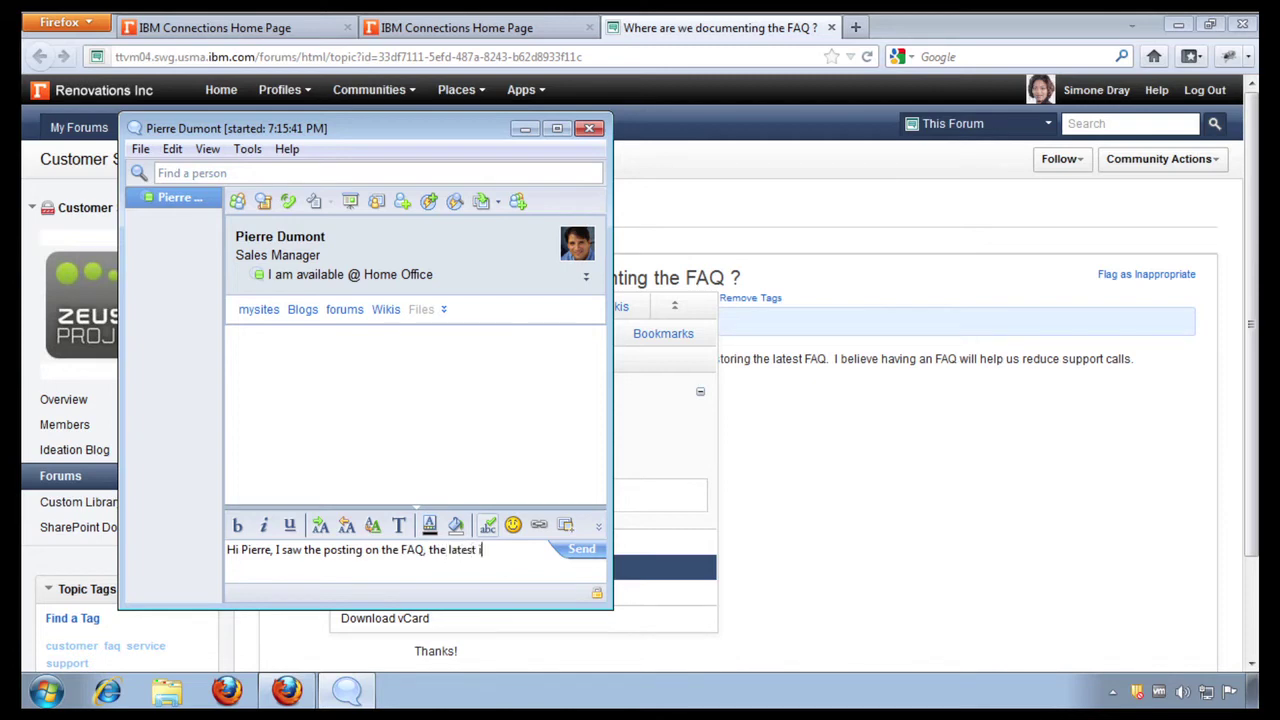
{"action": "type", "text": "s here: http://bit.ly/ConnectionsPMs"}
{"action": "key", "text": "Return"}
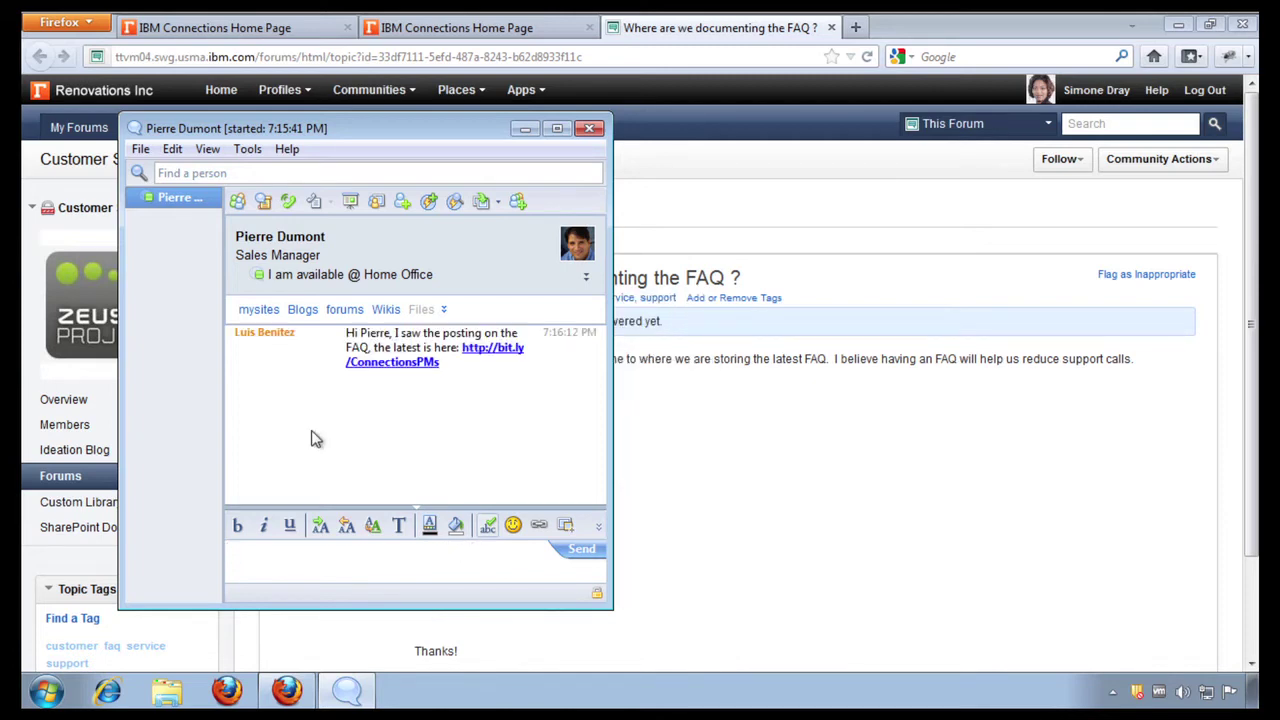
Add the chat to the Customer Support community forum with the Add Chat to Community Forum button
{"action": "left_click", "coordinate": [518, 203]}
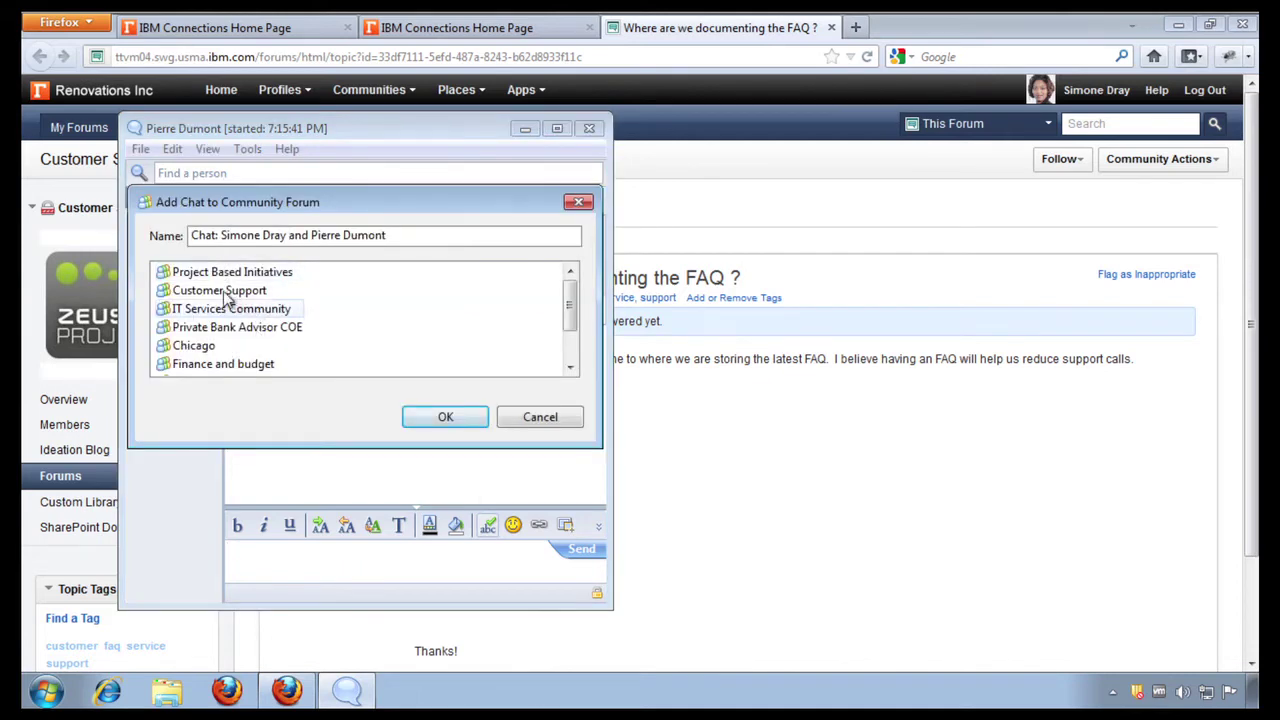
{"action": "left_click", "coordinate": [226, 296]}
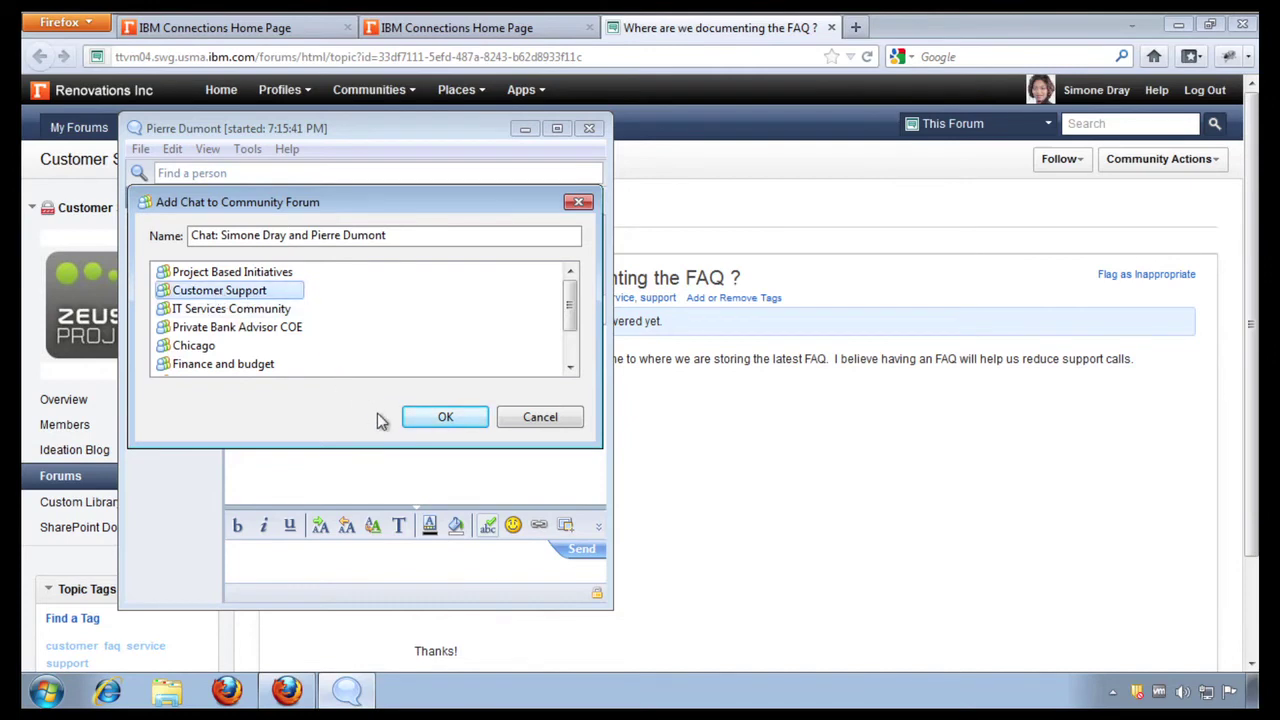
{"action": "left_click", "coordinate": [445, 417]}
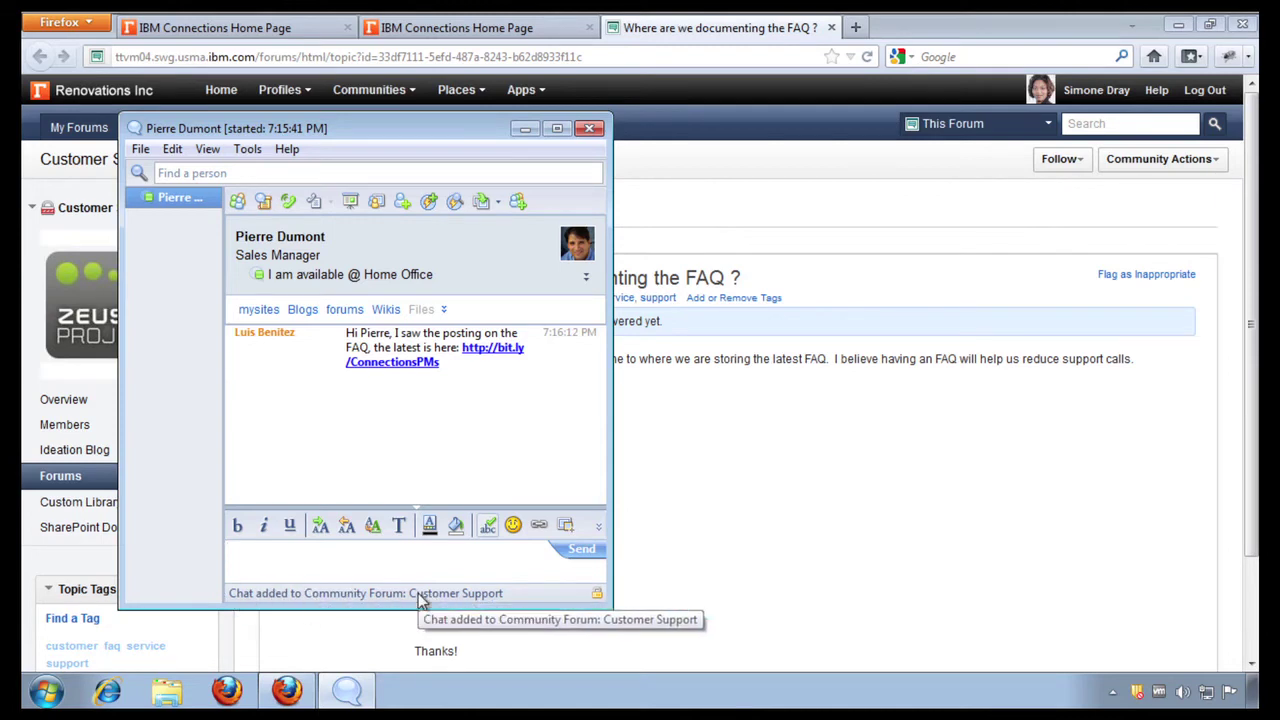
Browse the author's content areas, then capture the forum post as a screenshot and post it into the chat
{"action": "left_click", "coordinate": [444, 312]}
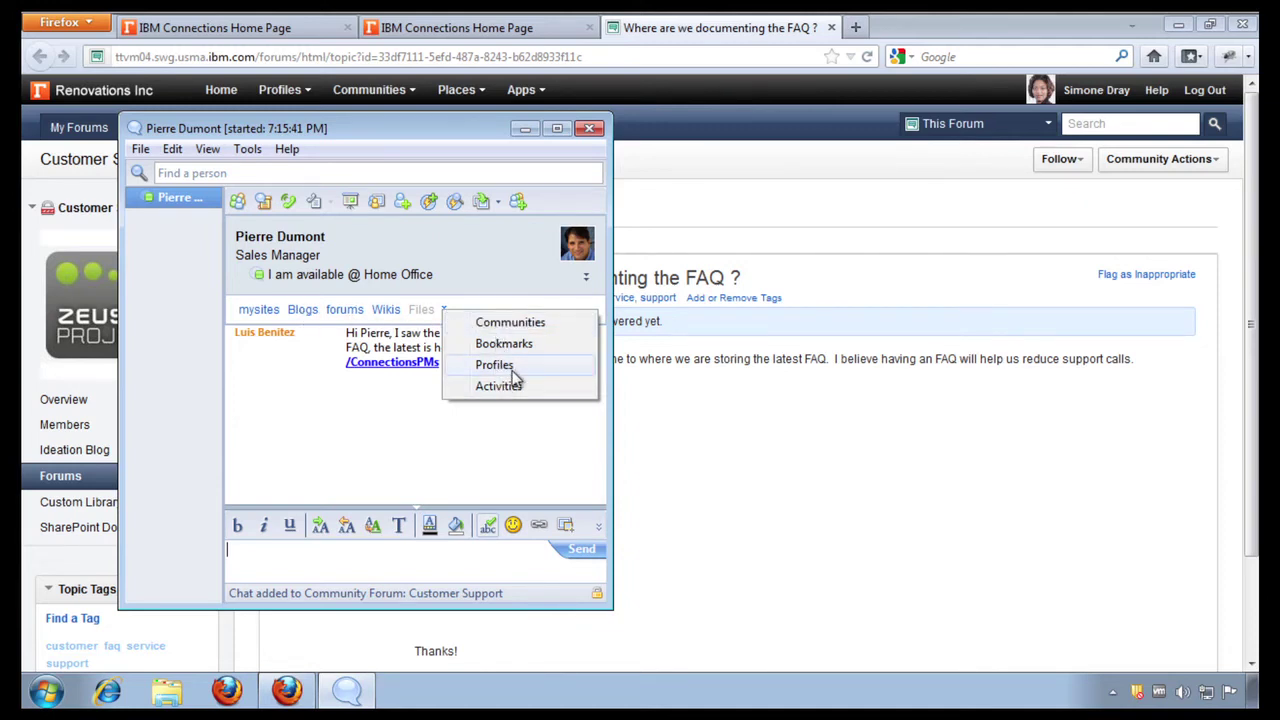
{"action": "left_click", "coordinate": [318, 480]}
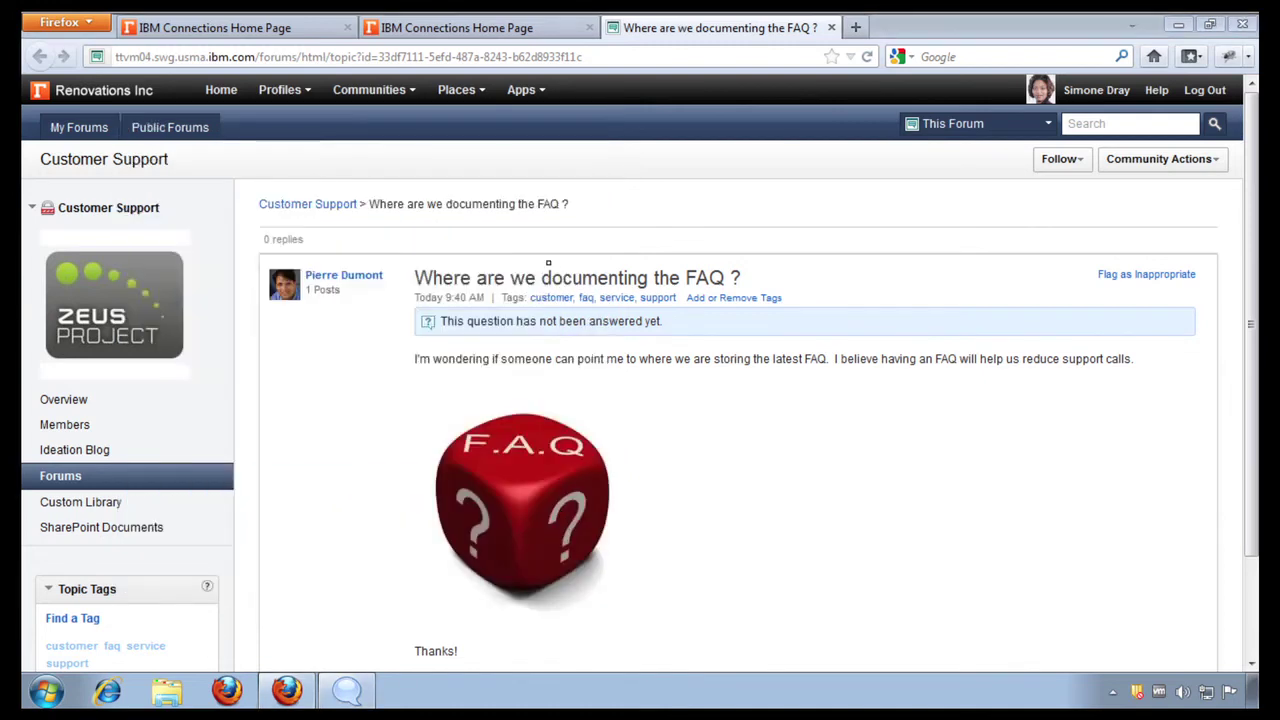
{"action": "left_click_drag", "start_coordinate": [417, 249], "coordinate": [757, 580]}
{"action": "left_click", "coordinate": [188, 200]}
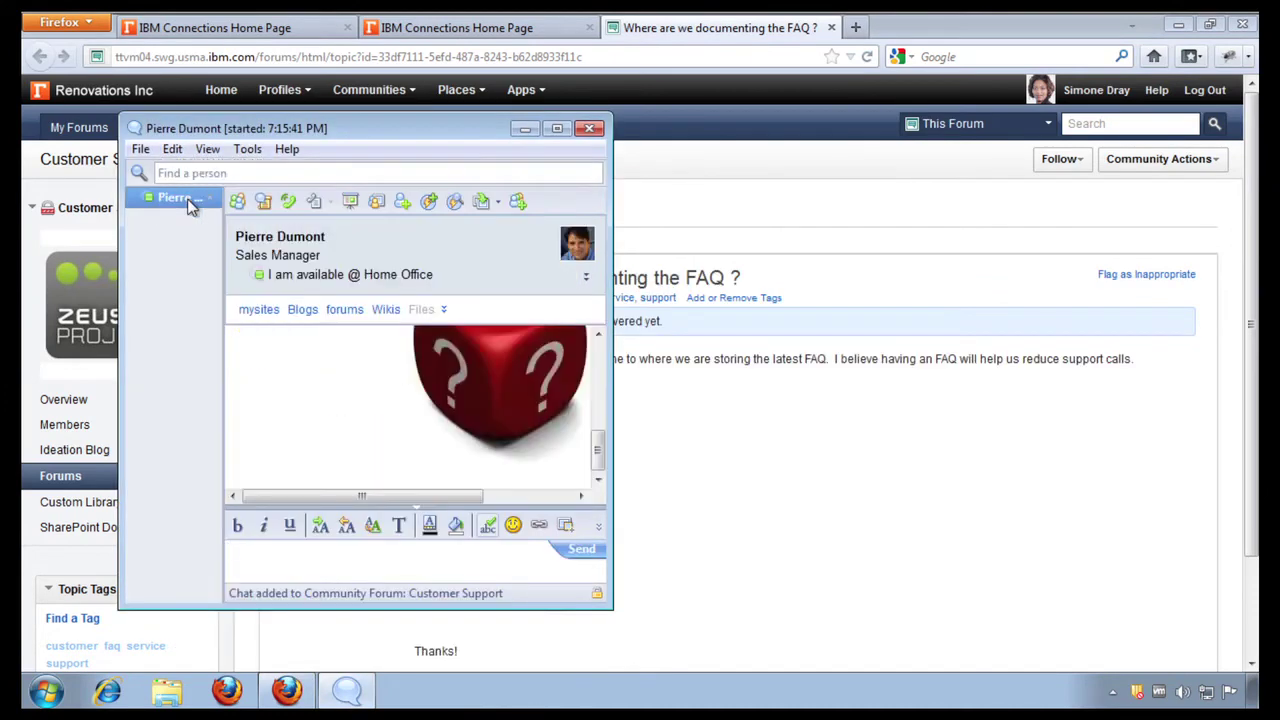
Prepare a new chat message, then bring the forum question in Firefox back to the front
{"action": "left_click", "coordinate": [258, 544]}
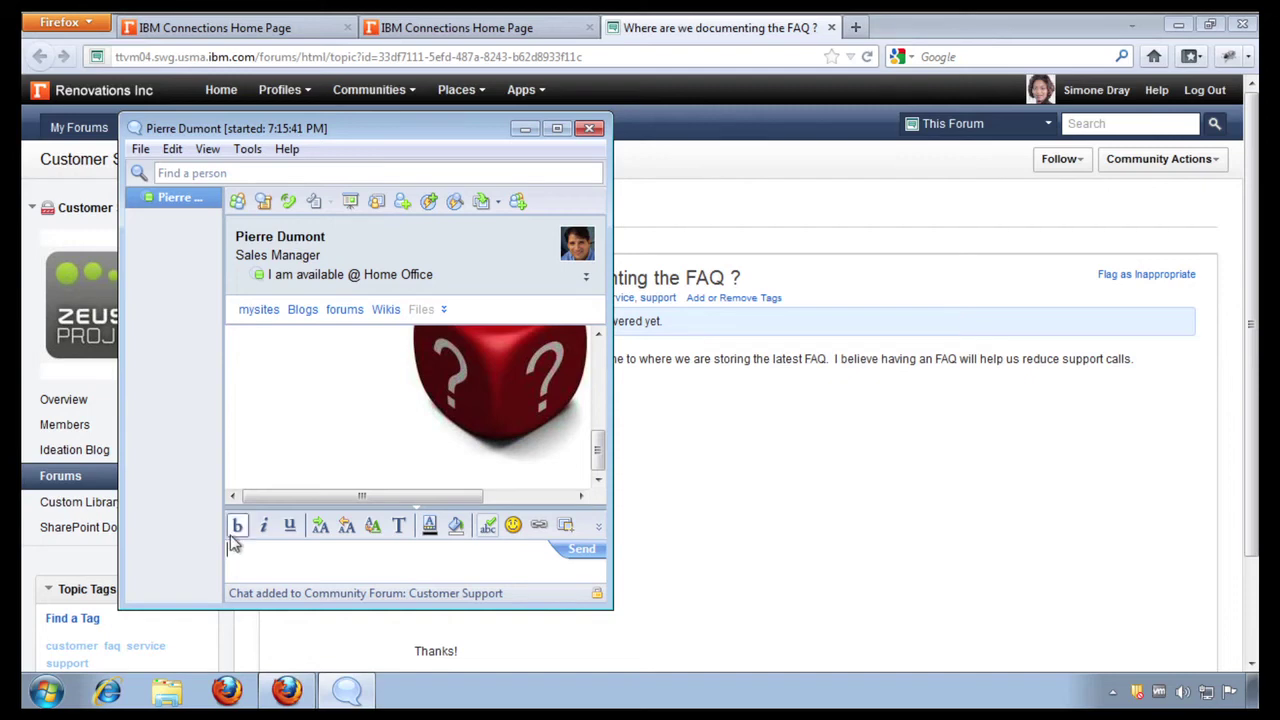
{"action": "left_click_drag", "start_coordinate": [70, 565], "coordinate": [100, 668]}
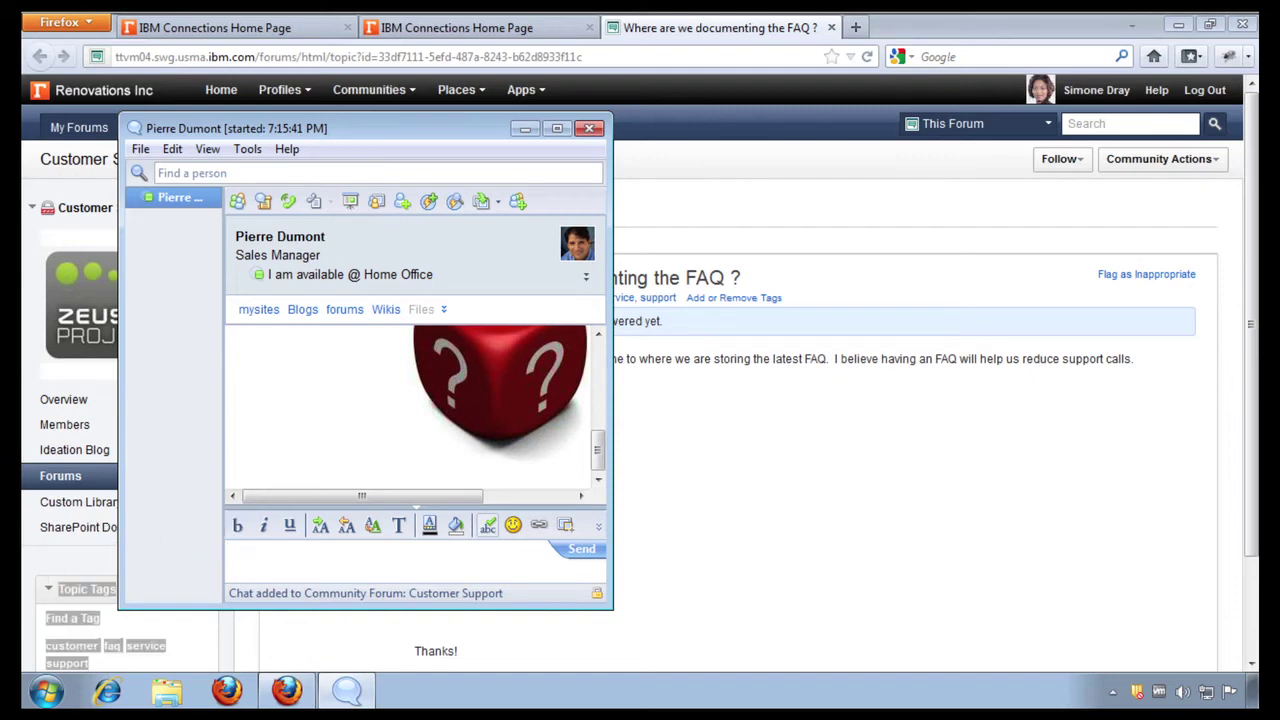
{"action": "left_click", "coordinate": [1176, 30]}
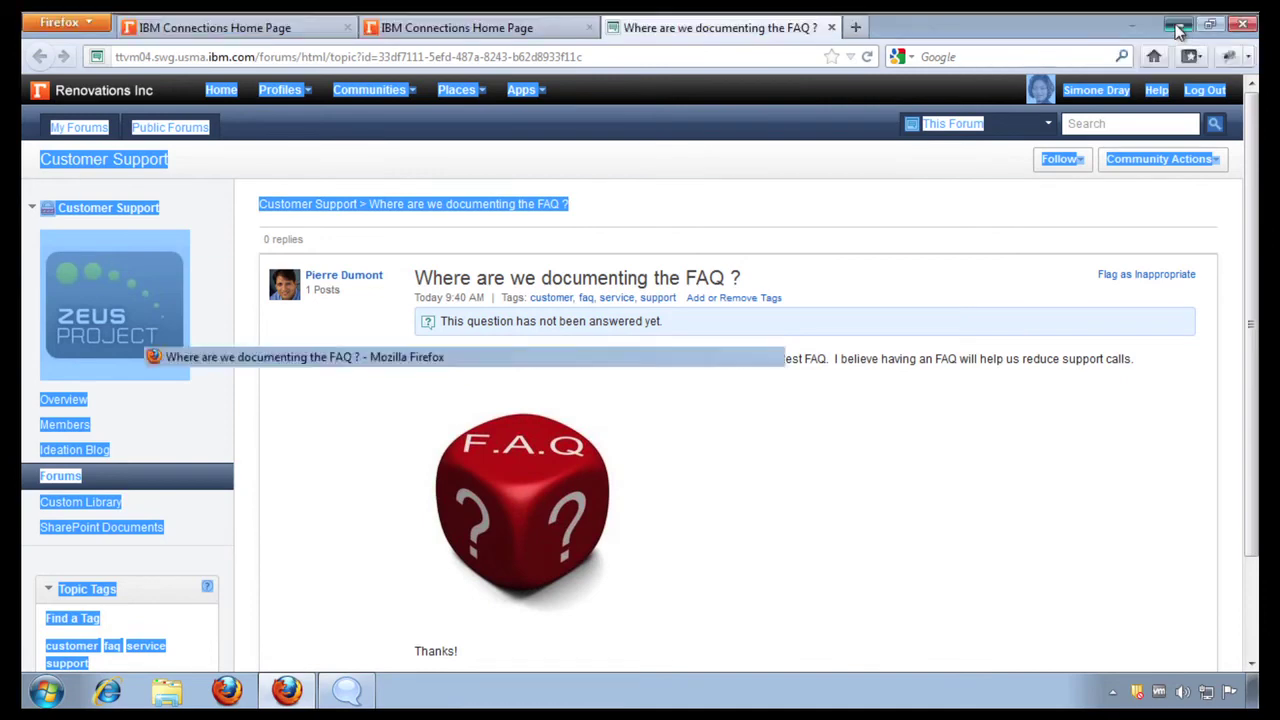
Minimize Firefox and bring the Sametime contact list to the centre of the screen
{"action": "left_click", "coordinate": [1176, 30]}
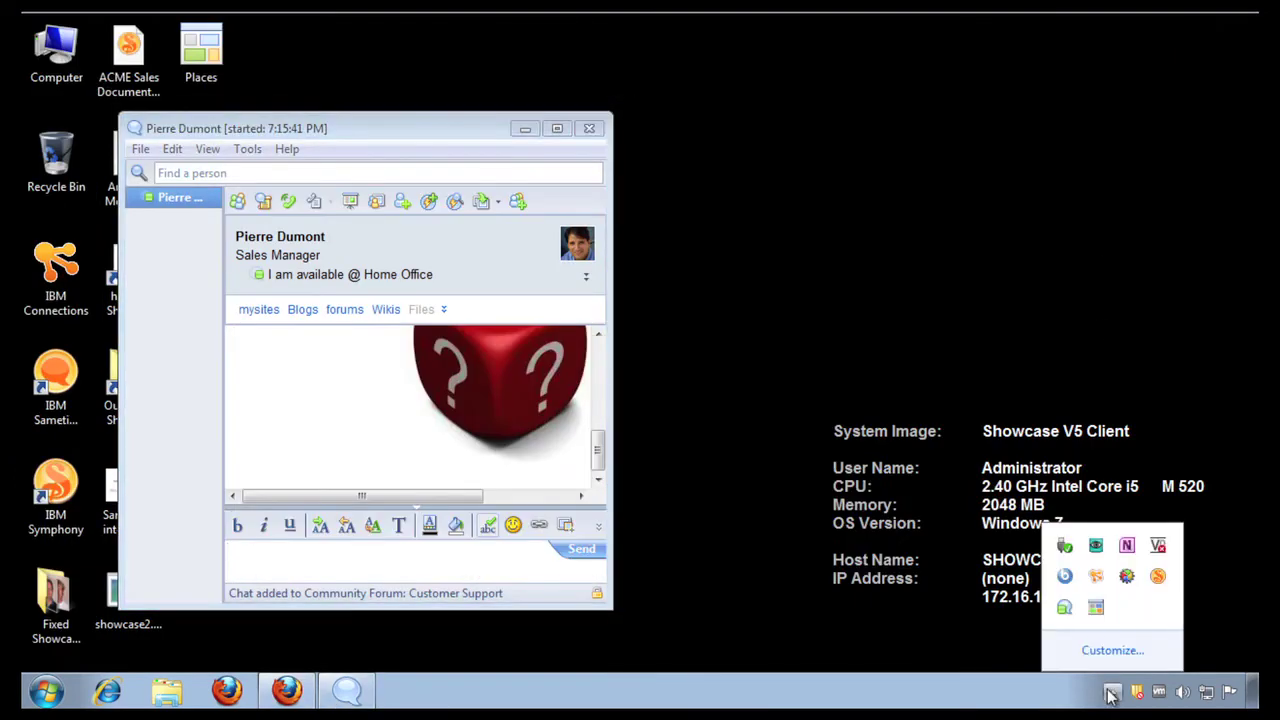
{"action": "left_click", "coordinate": [1064, 607]}
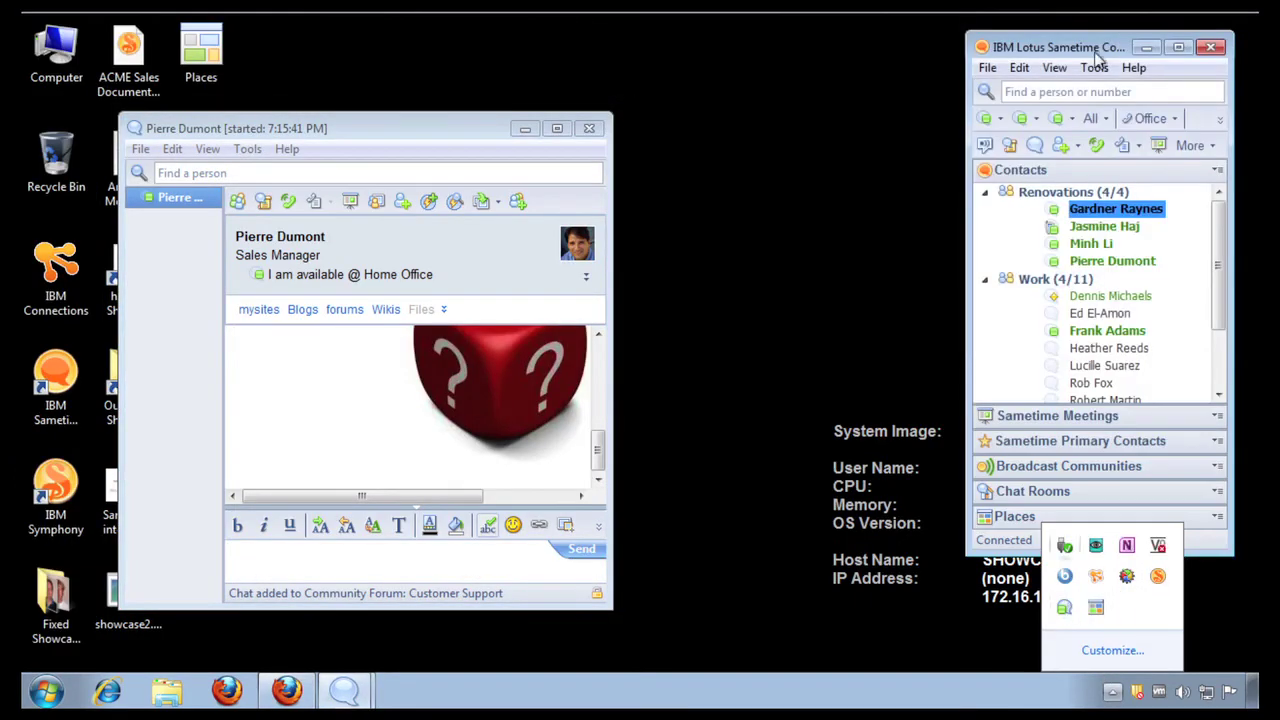
{"action": "left_click_drag", "start_coordinate": [1097, 47], "coordinate": [749, 63]}
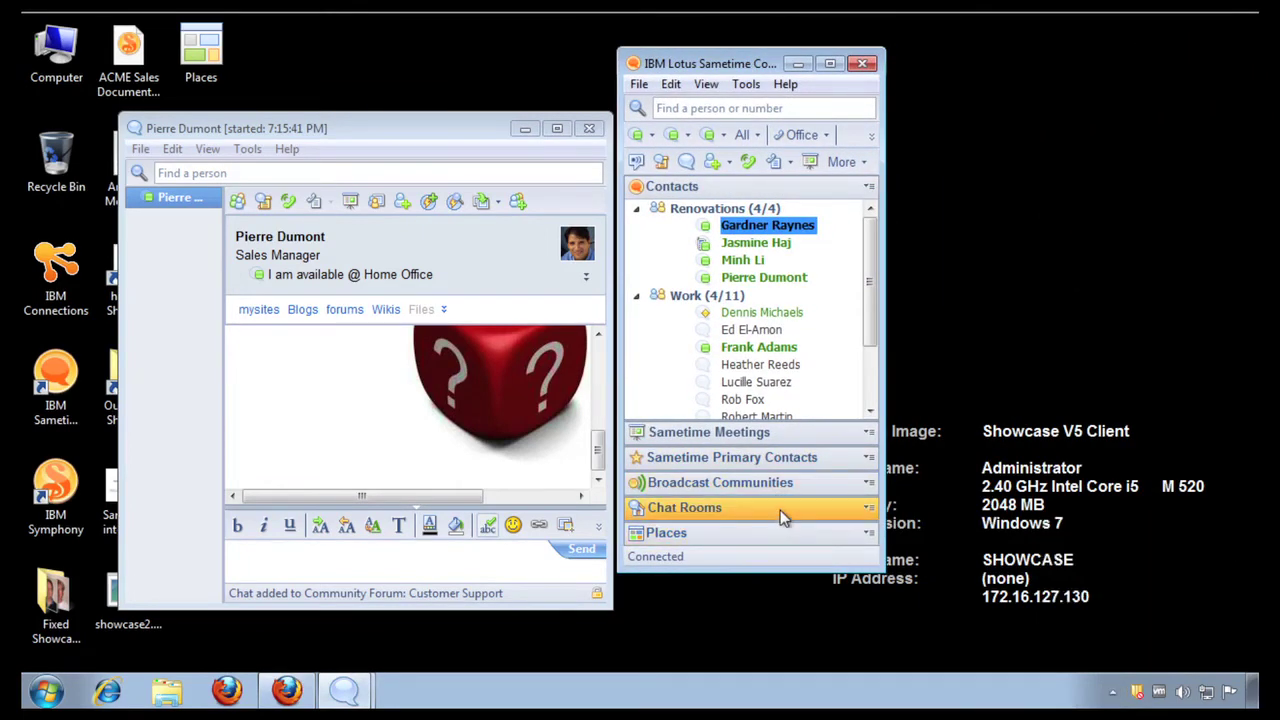
Expand Chat Rooms, Places and Broadcast Communities, and select the IBM Connections community
{"action": "left_click", "coordinate": [782, 512]}
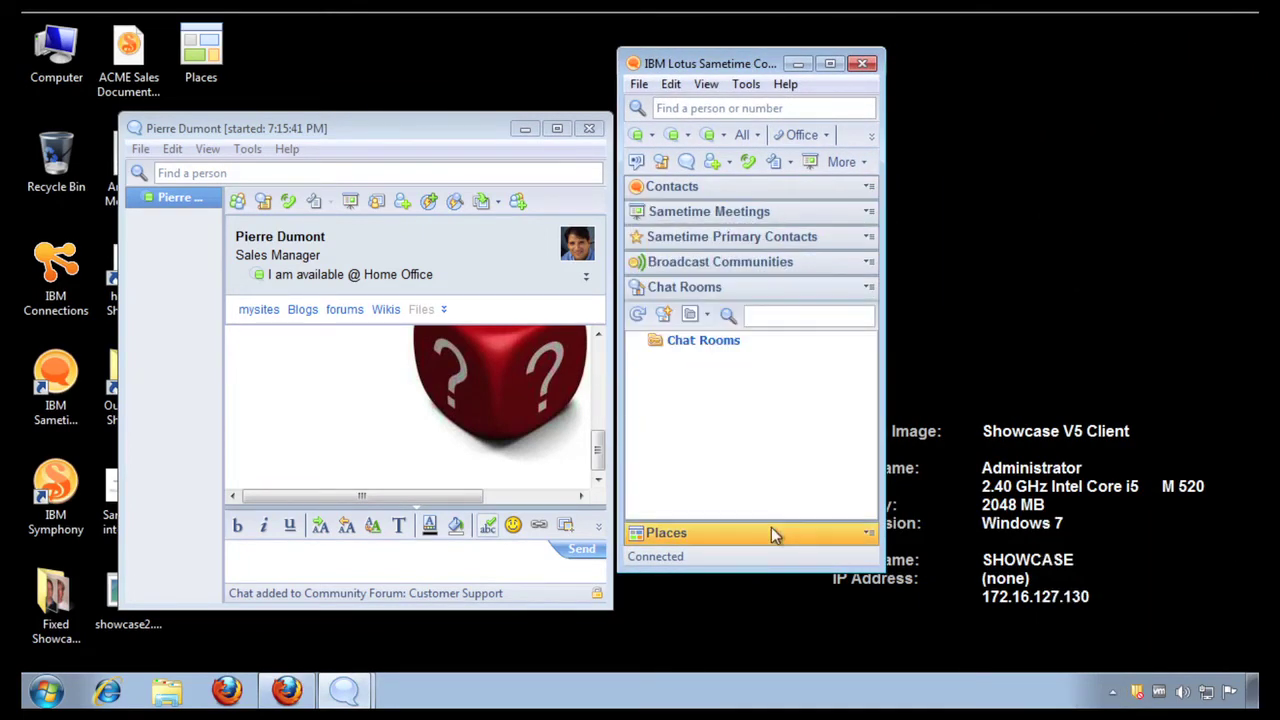
{"action": "left_click", "coordinate": [771, 529]}
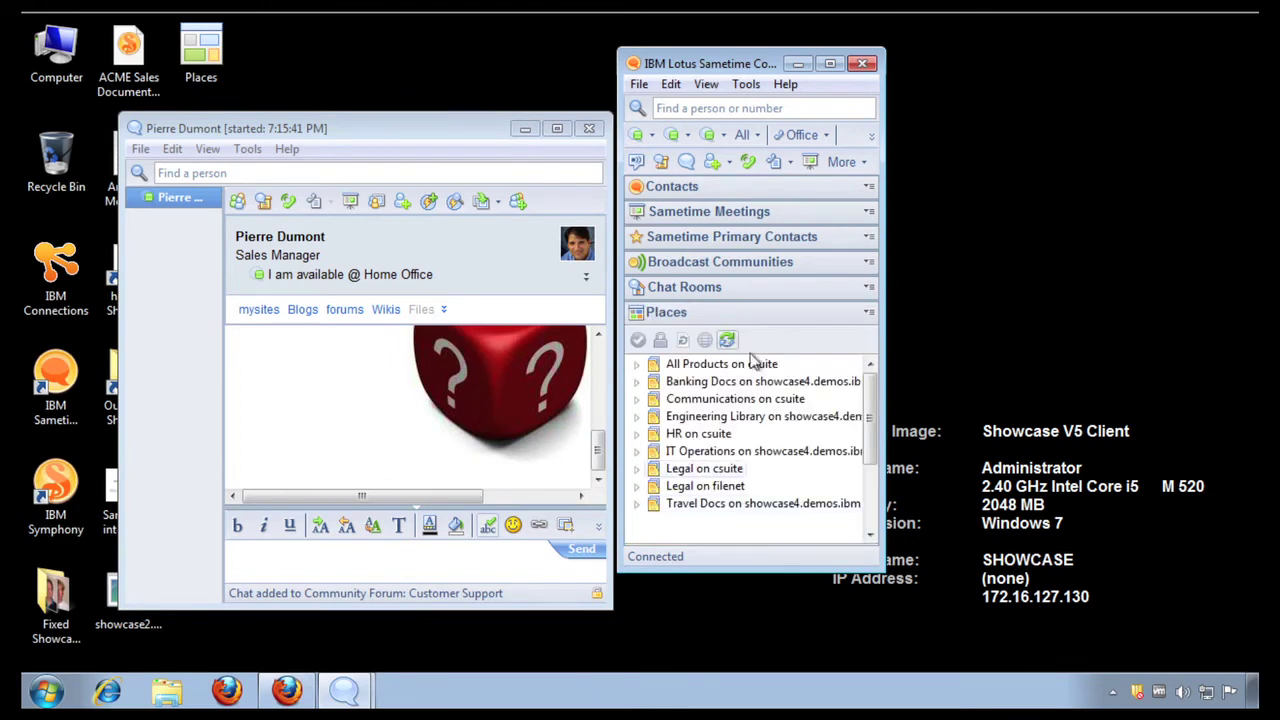
{"action": "left_click", "coordinate": [728, 265]}
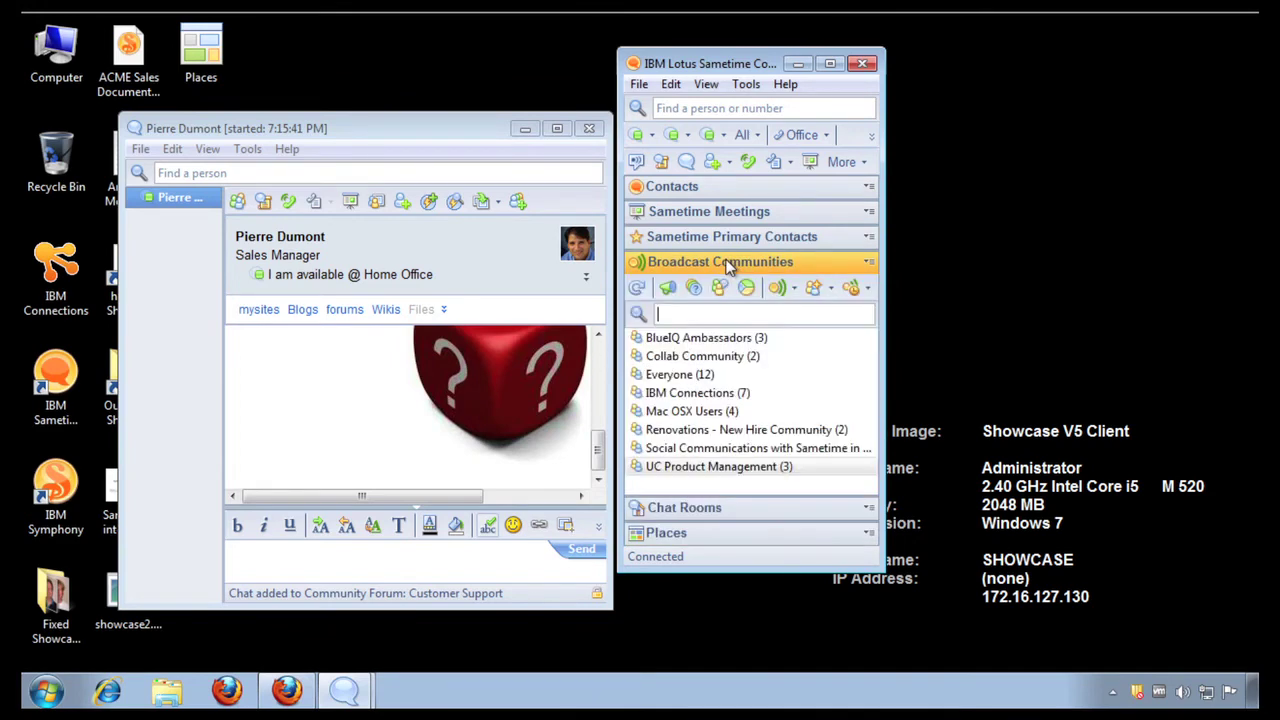
{"action": "left_click", "coordinate": [700, 360]}
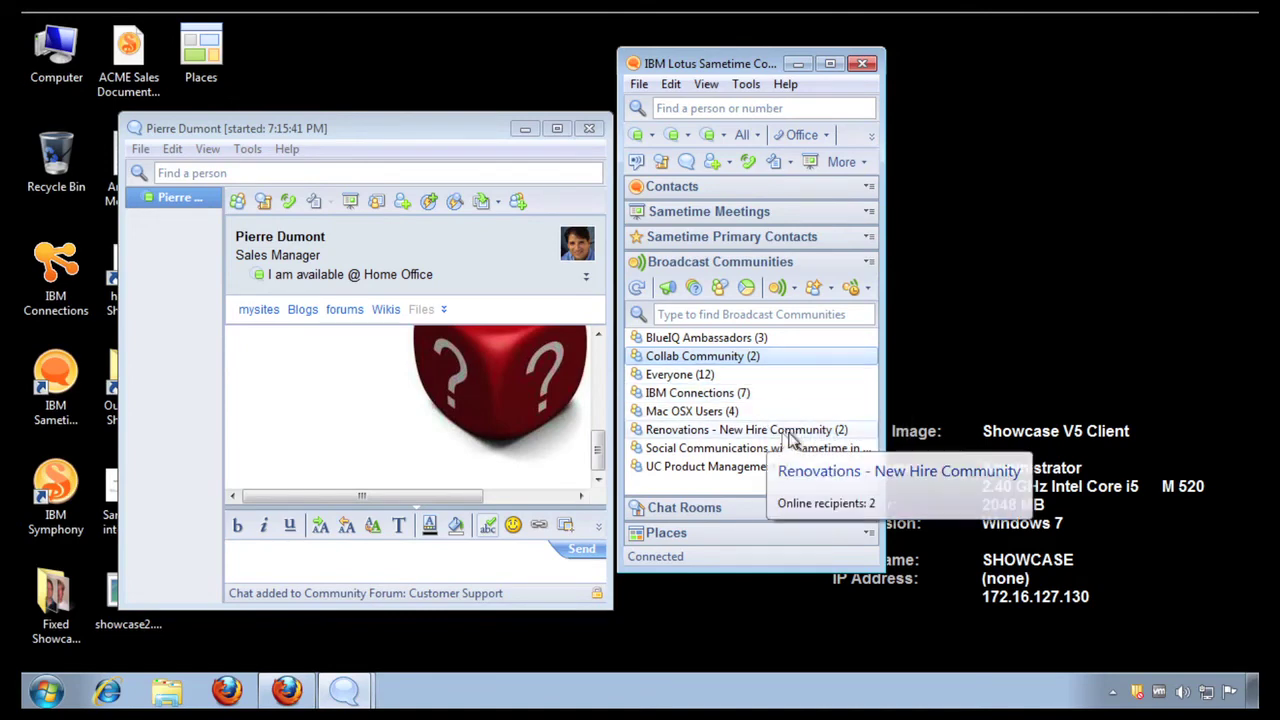
{"action": "left_click", "coordinate": [717, 396]}
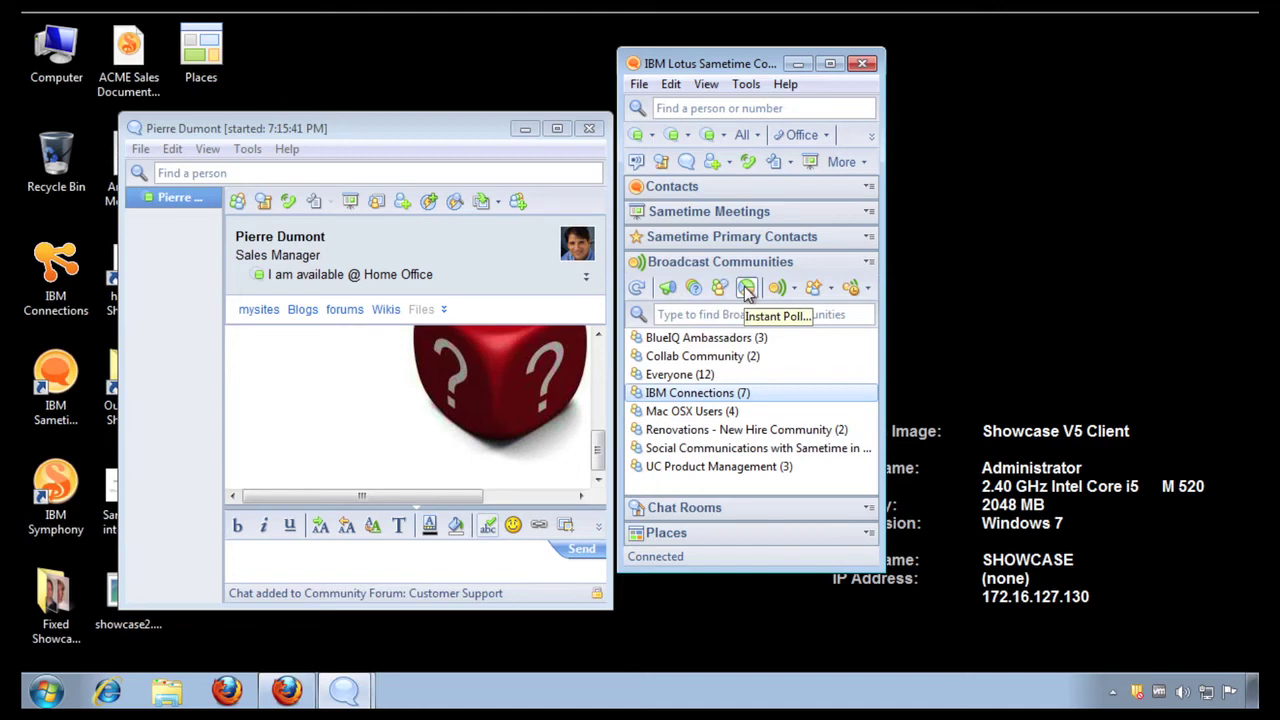
{"action": "left_click", "coordinate": [667, 288]}
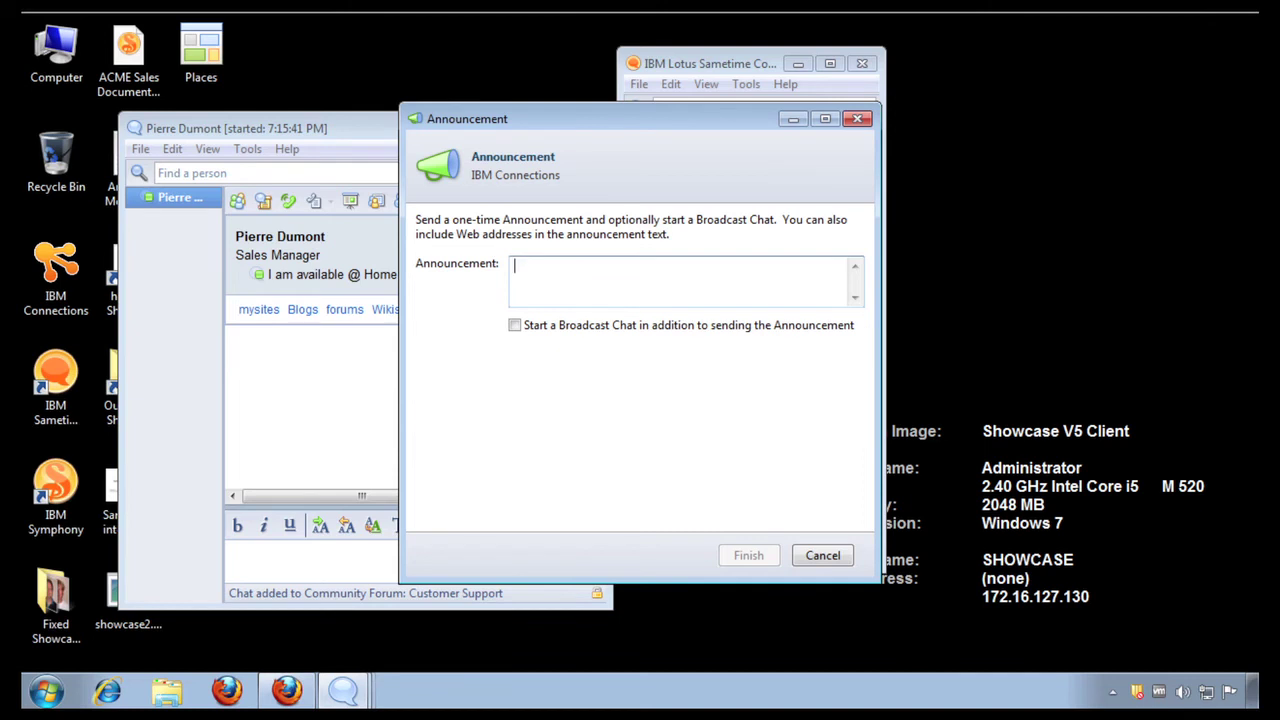
{"action": "type", "text": "The monthly web "}
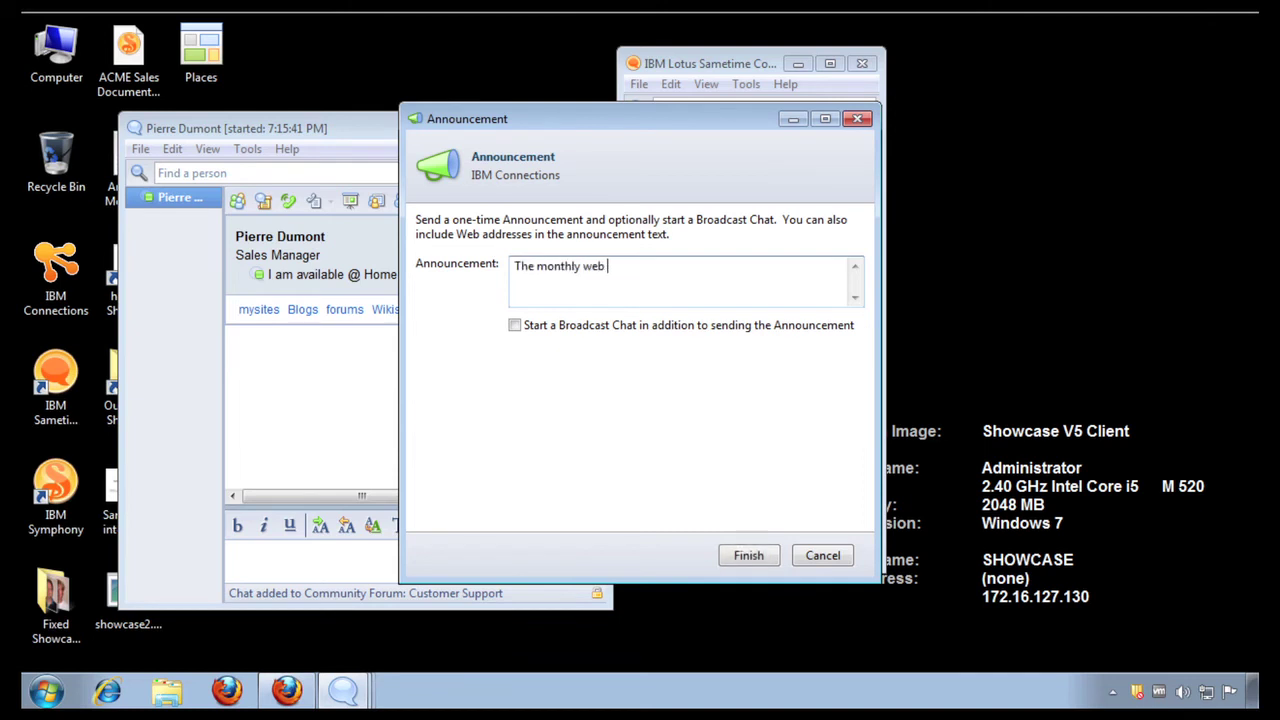
{"action": "type", "text": "meeting is about to start. See you there! http://ibmcloud.com/social !"}
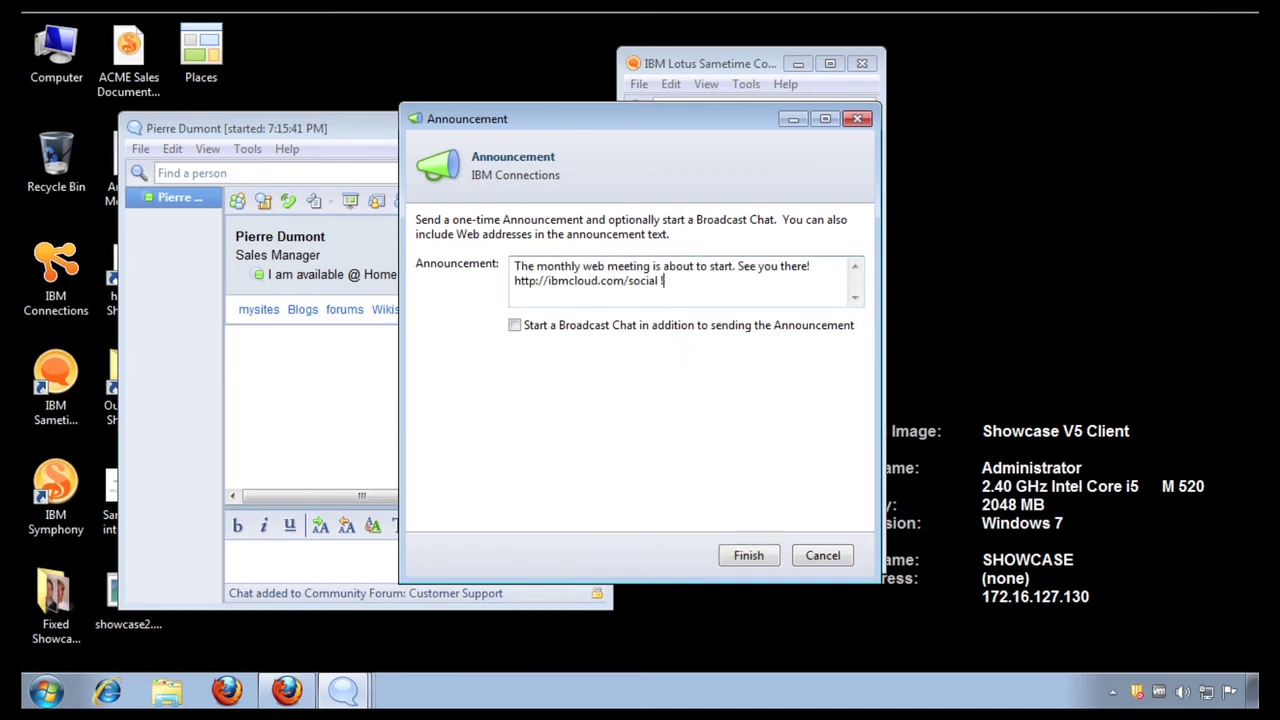
{"action": "left_click", "coordinate": [754, 553]}
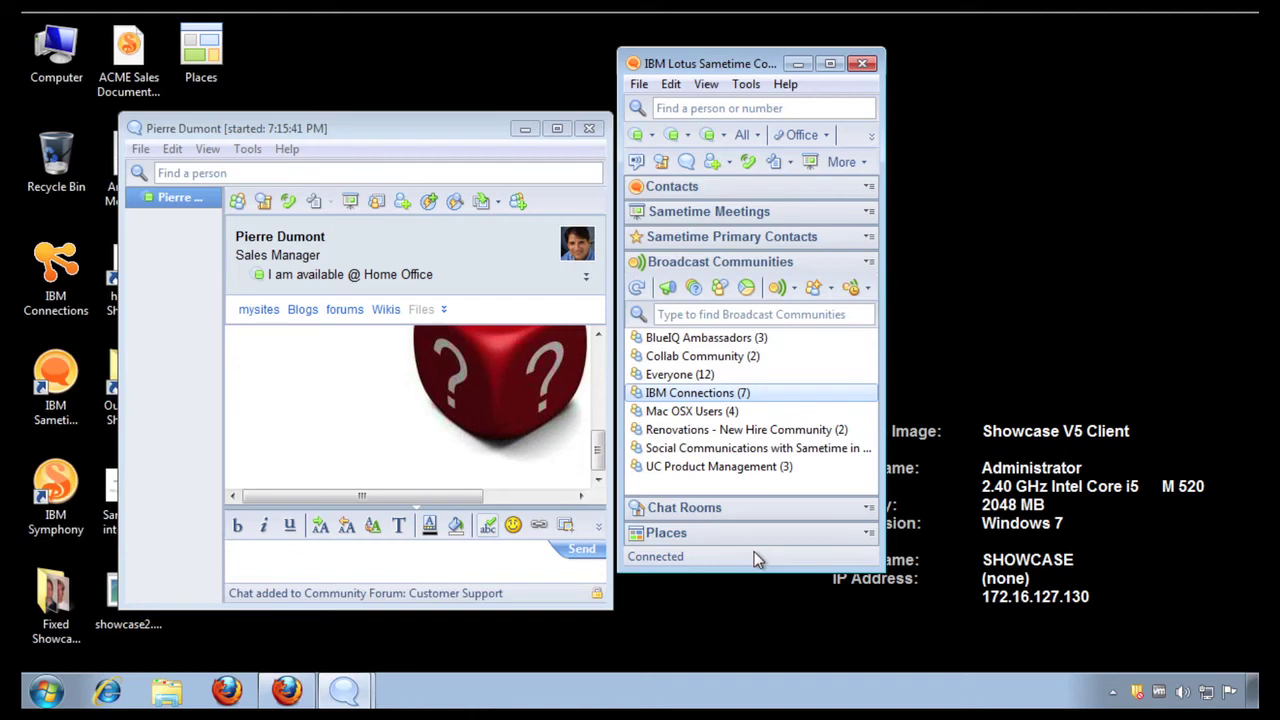
Expand Contacts, select the last Renovations contact, open the Call Phone Number dial pad, then close it
{"action": "mouse_move", "coordinate": [829, 400]}
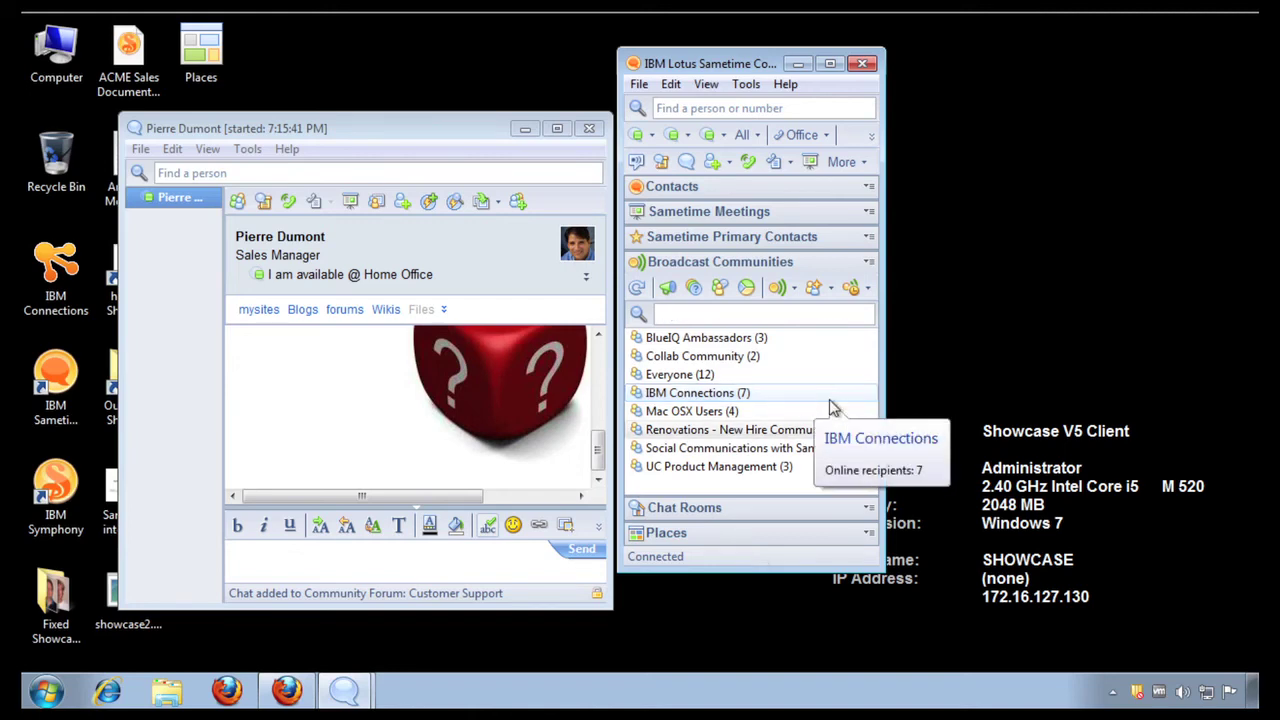
{"action": "left_click", "coordinate": [751, 185]}
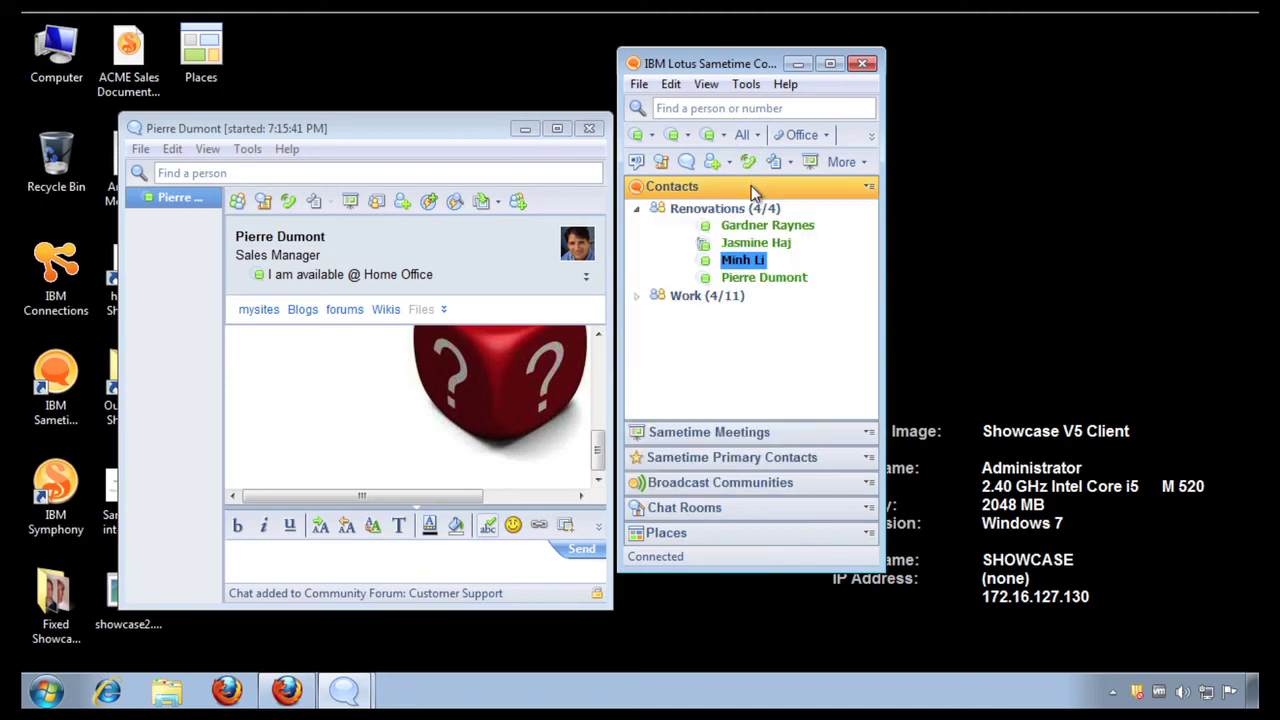
{"action": "left_click", "coordinate": [761, 283]}
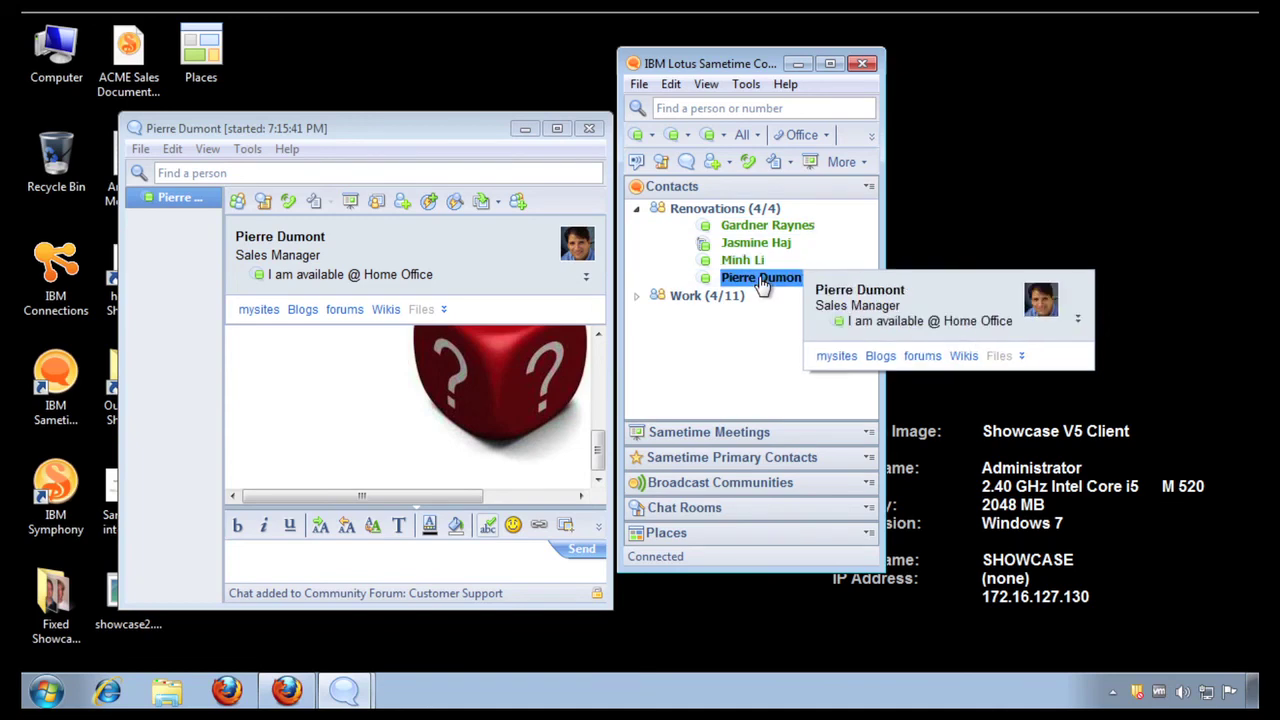
{"action": "left_click", "coordinate": [789, 162]}
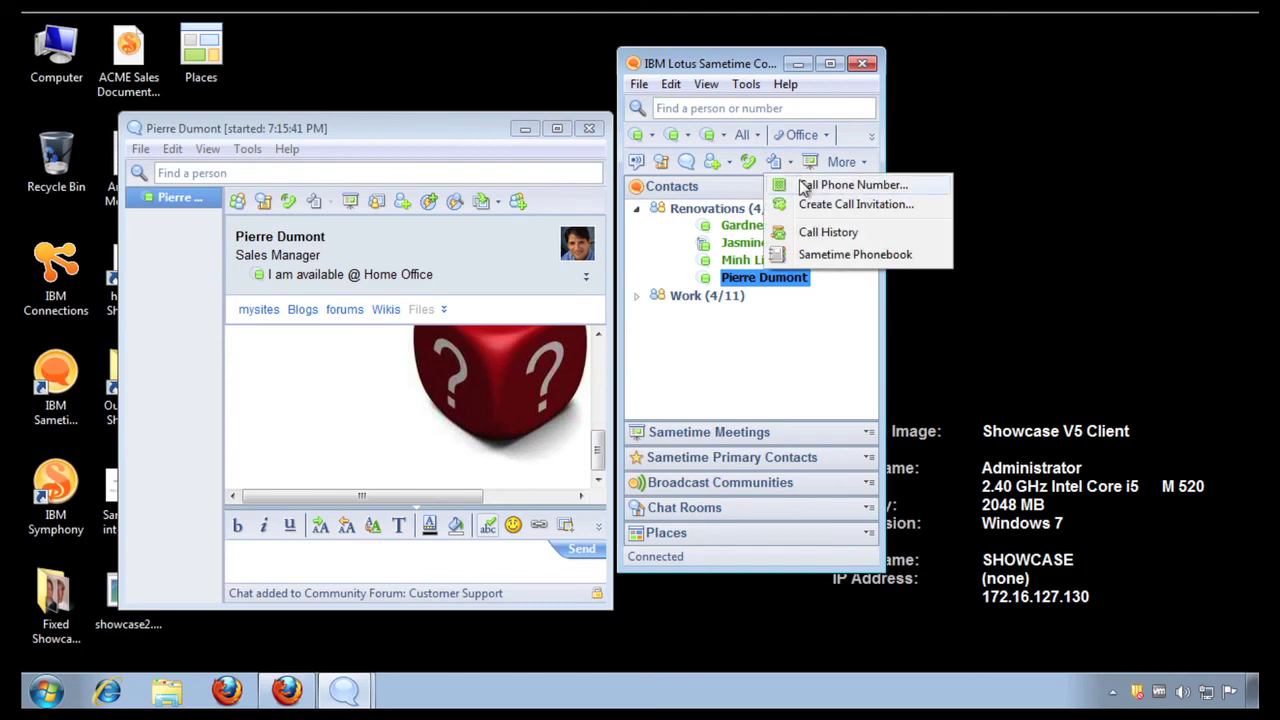
{"action": "left_click", "coordinate": [805, 188]}
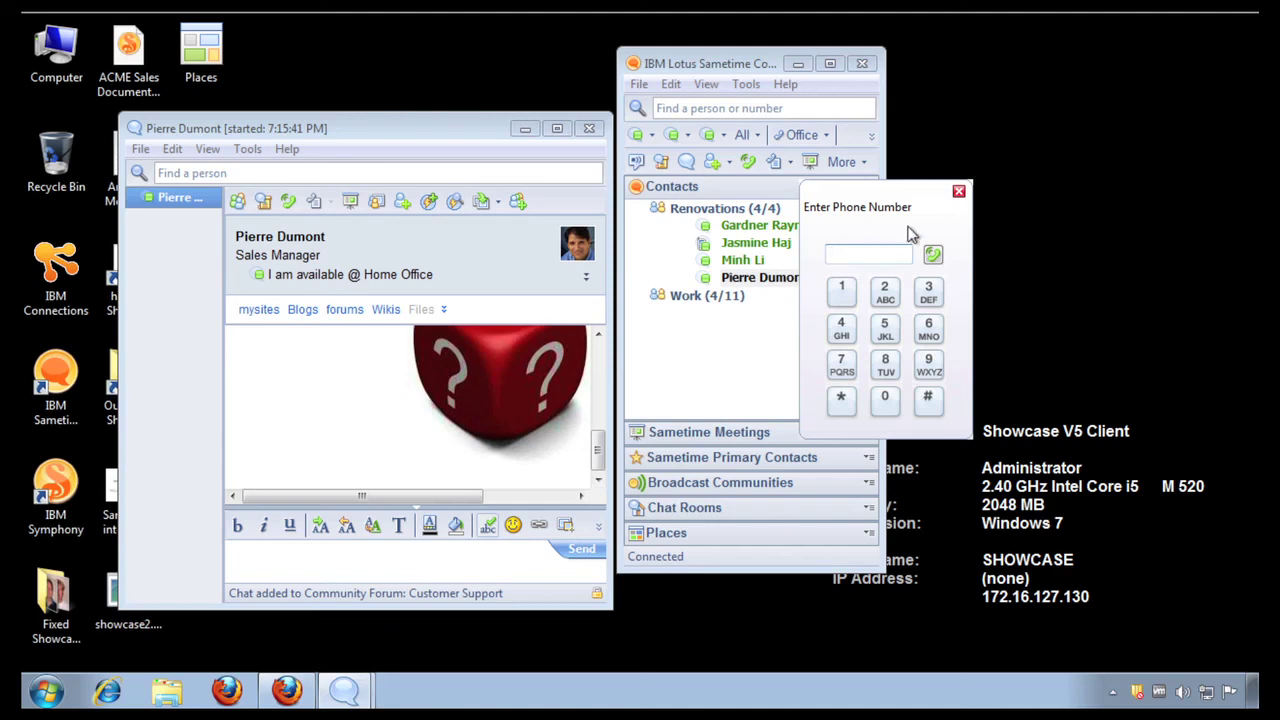
{"action": "left_click", "coordinate": [781, 337]}
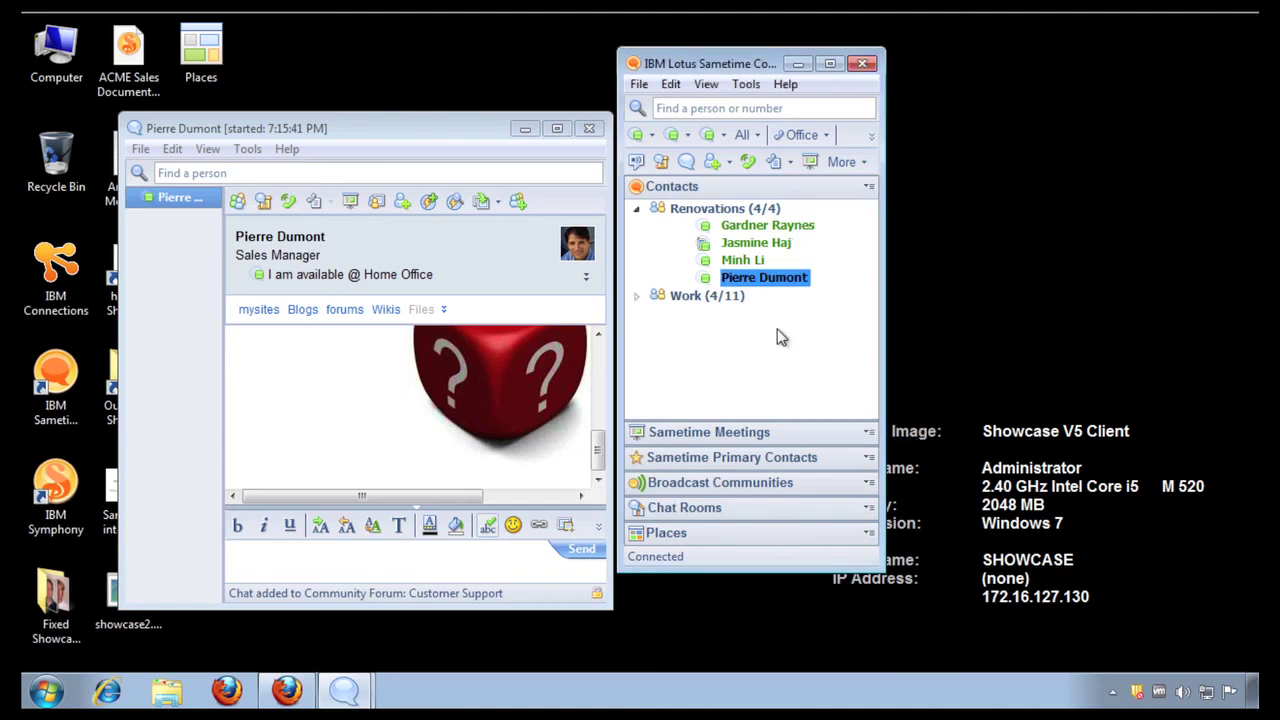